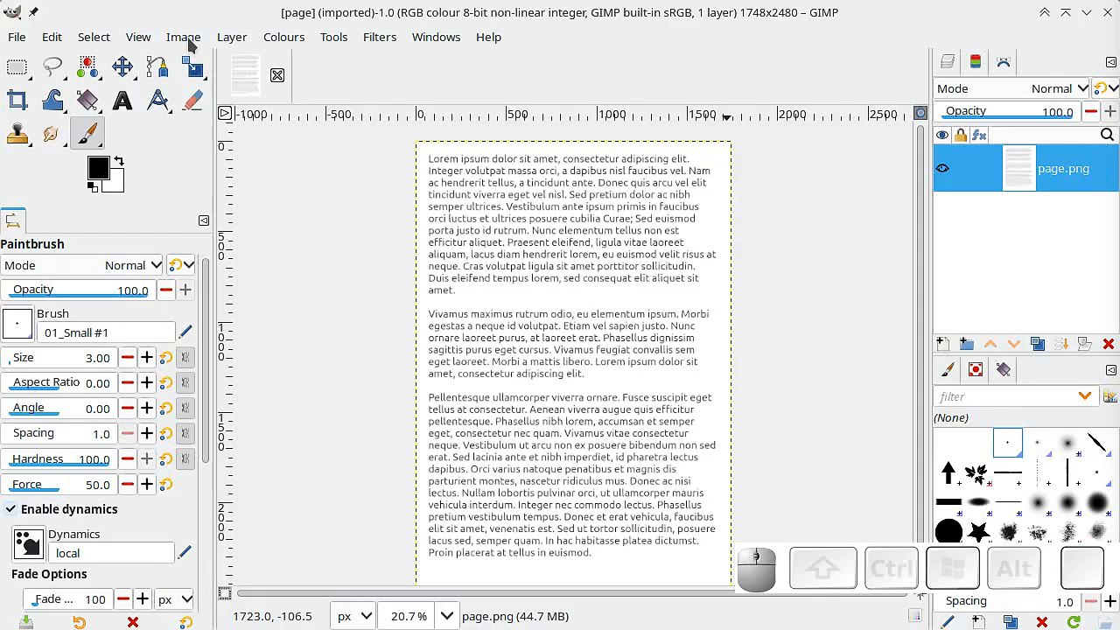
Scale the image to 50% width and height using NoHalo interpolation.
click(186, 37)
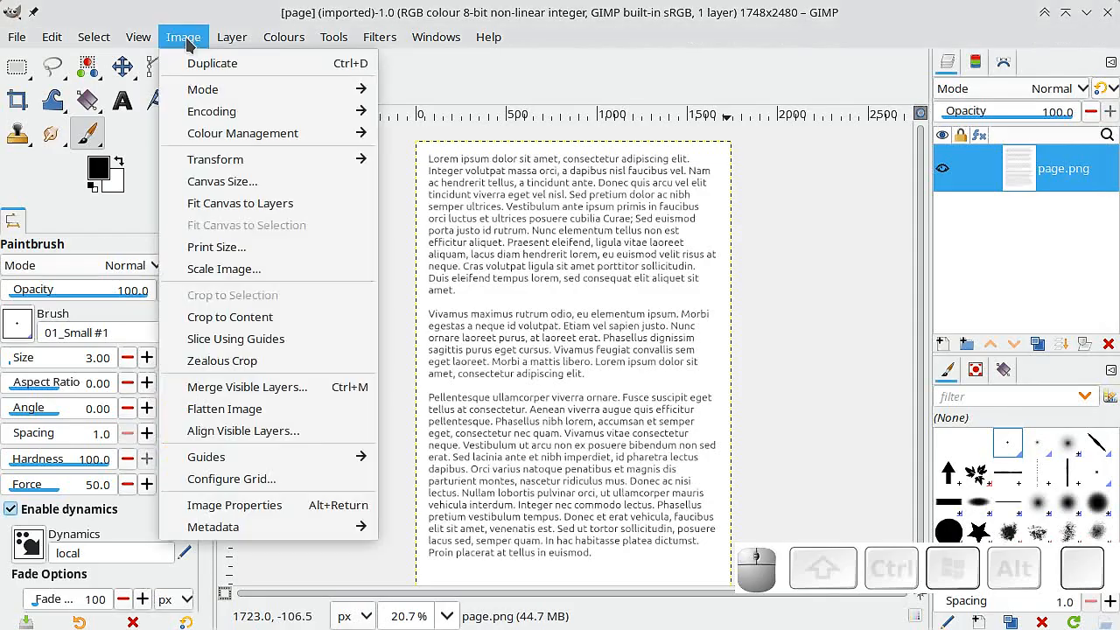
click(226, 269)
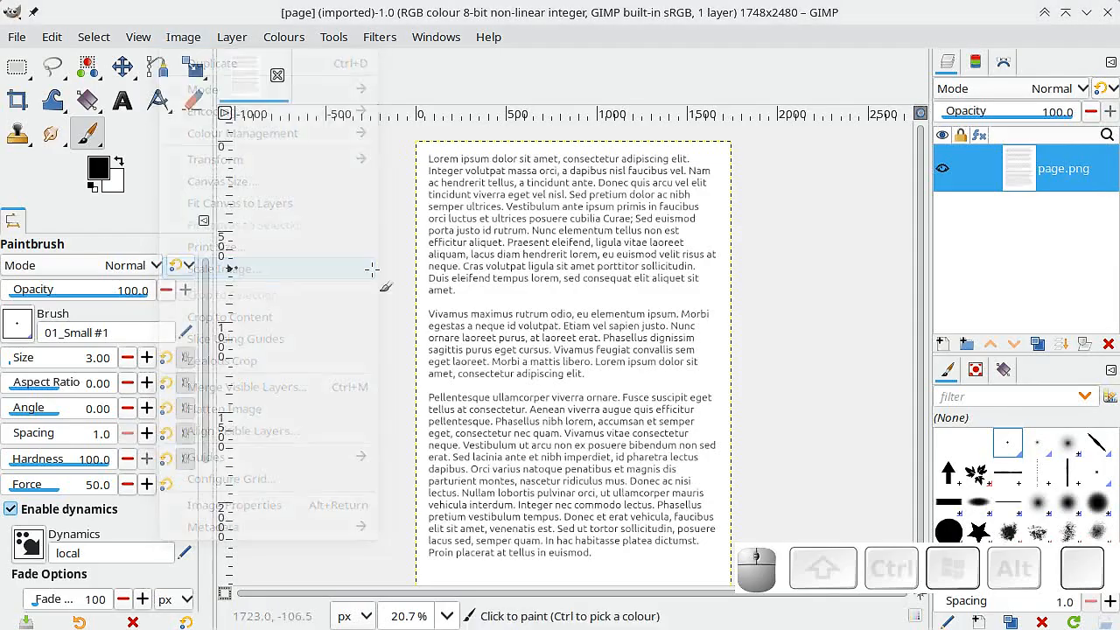
click(661, 313)
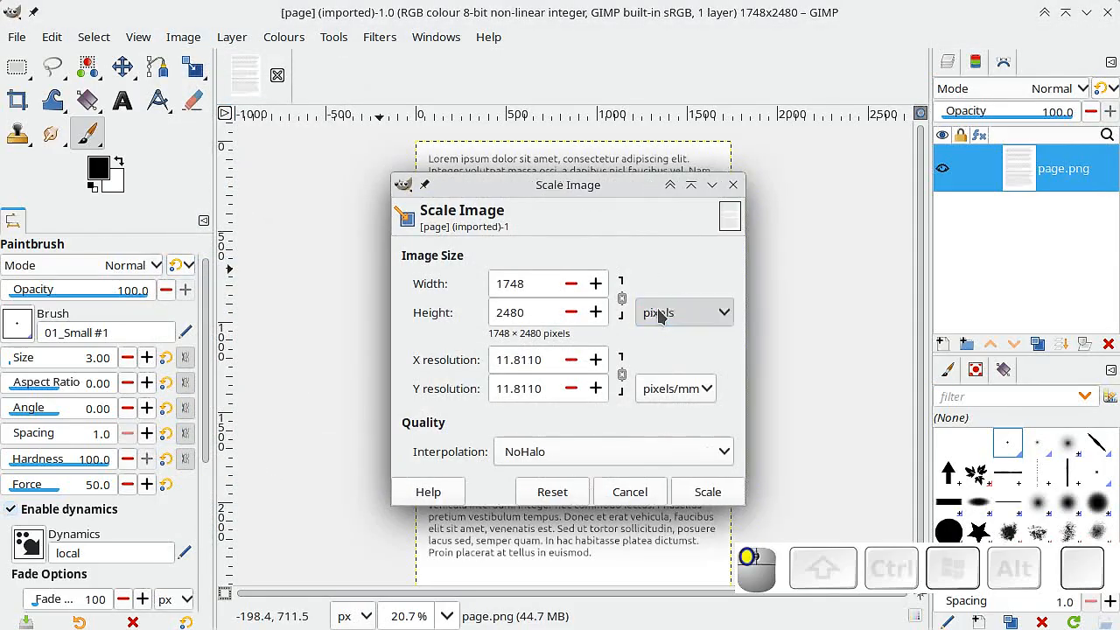
click(671, 340)
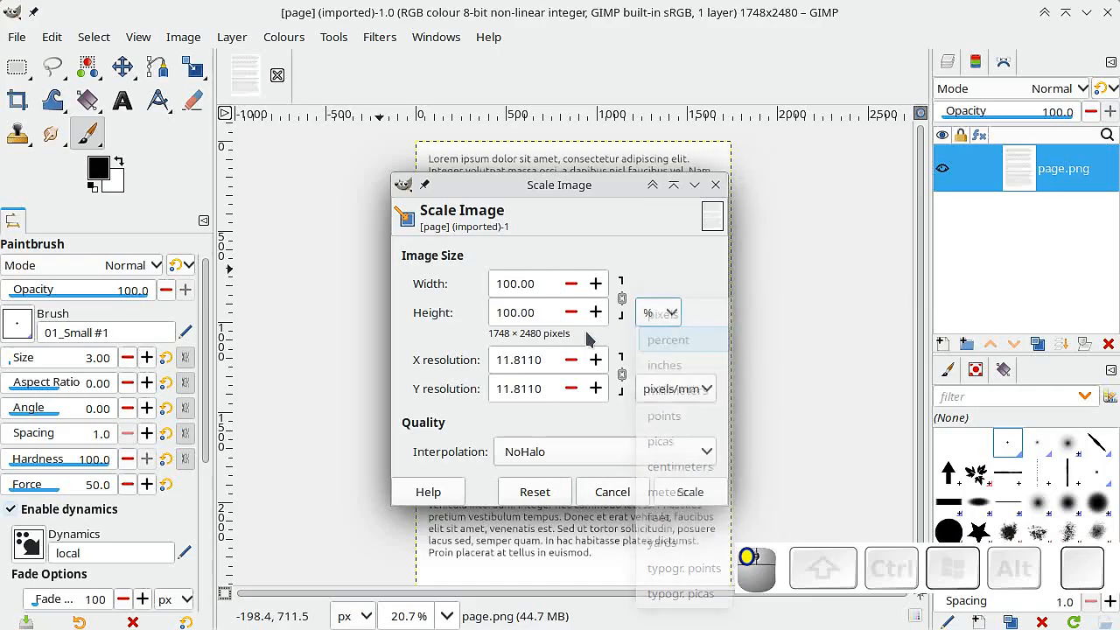
double_click(547, 278)
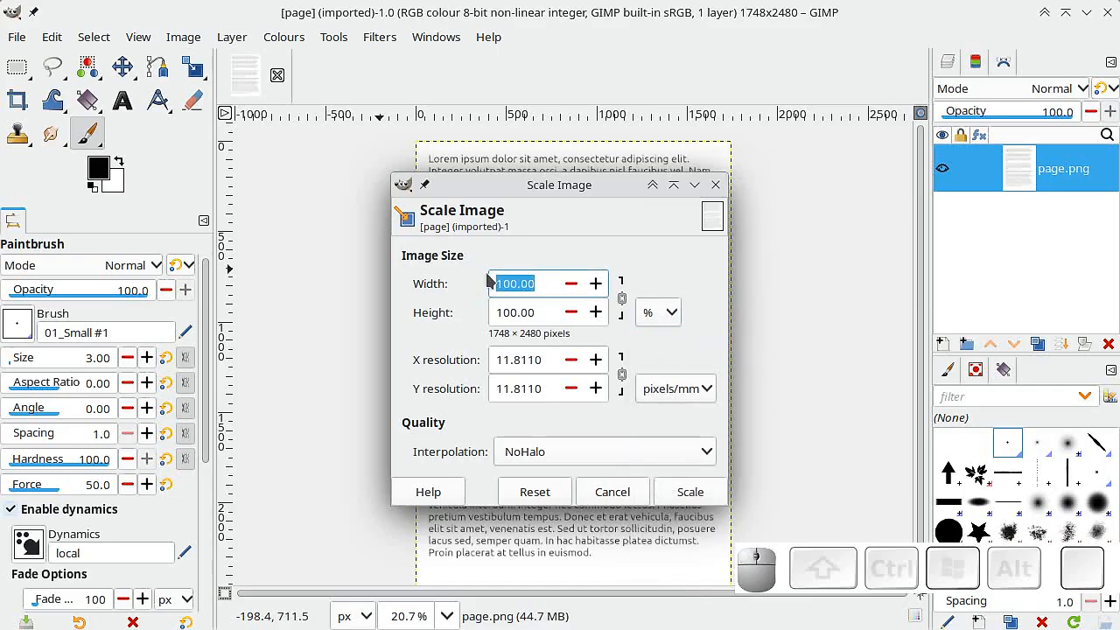
text(50)
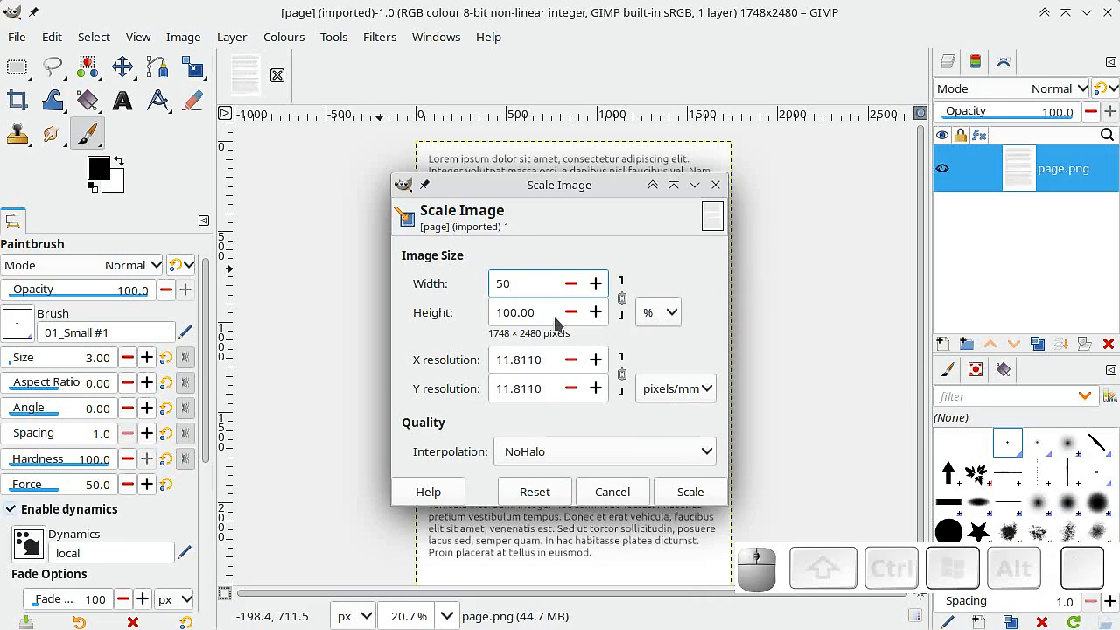
click(544, 306)
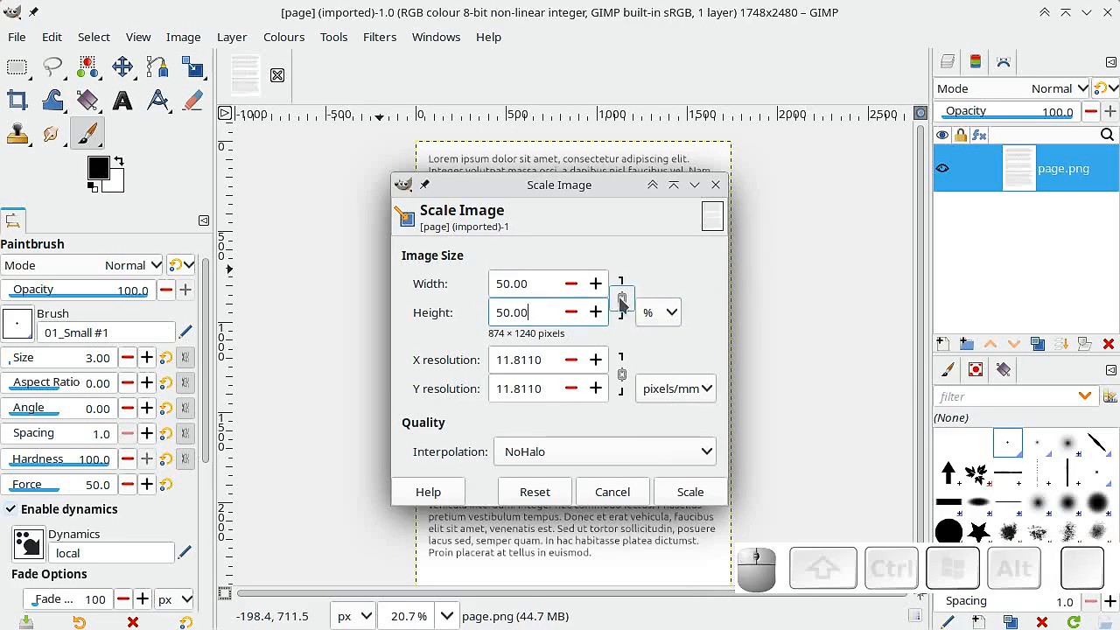
click(701, 461)
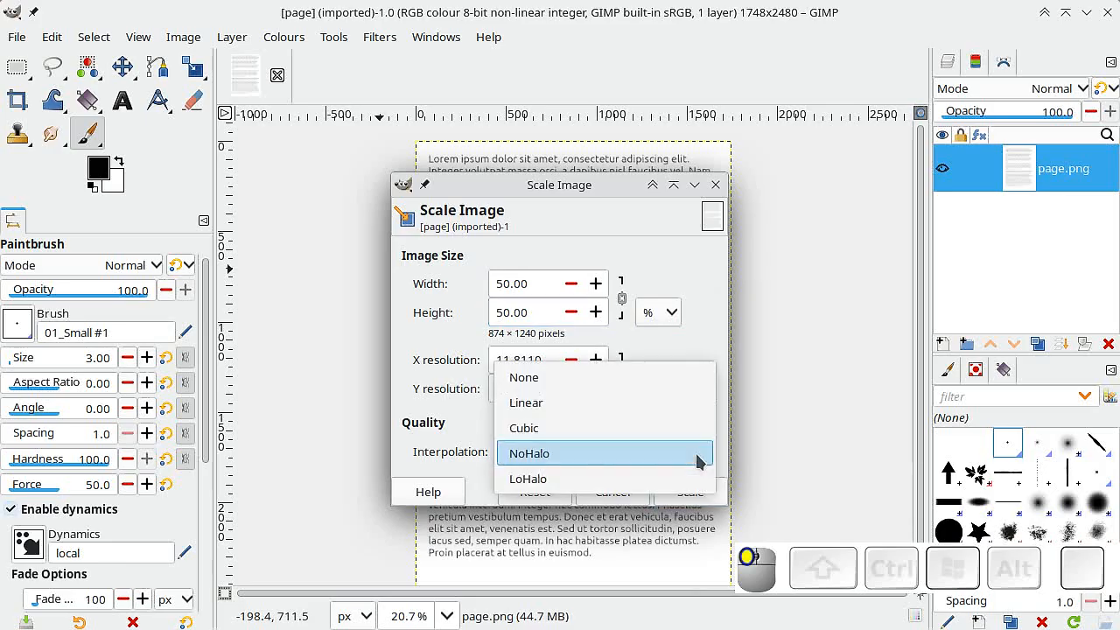
click(700, 456)
click(688, 491)
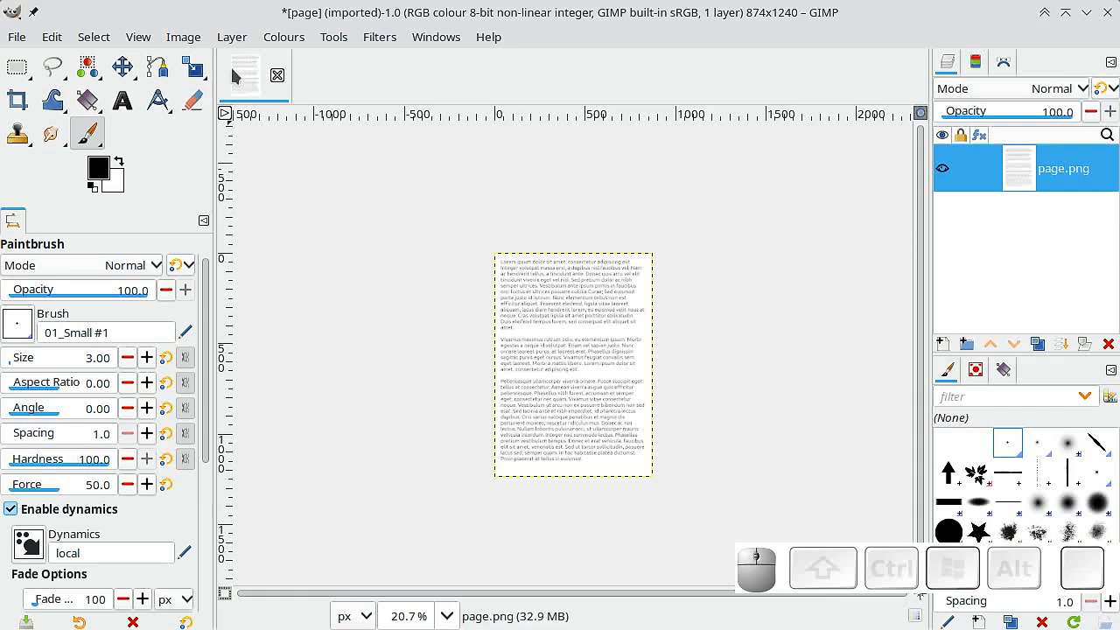
click(232, 36)
mouse_move(274, 265)
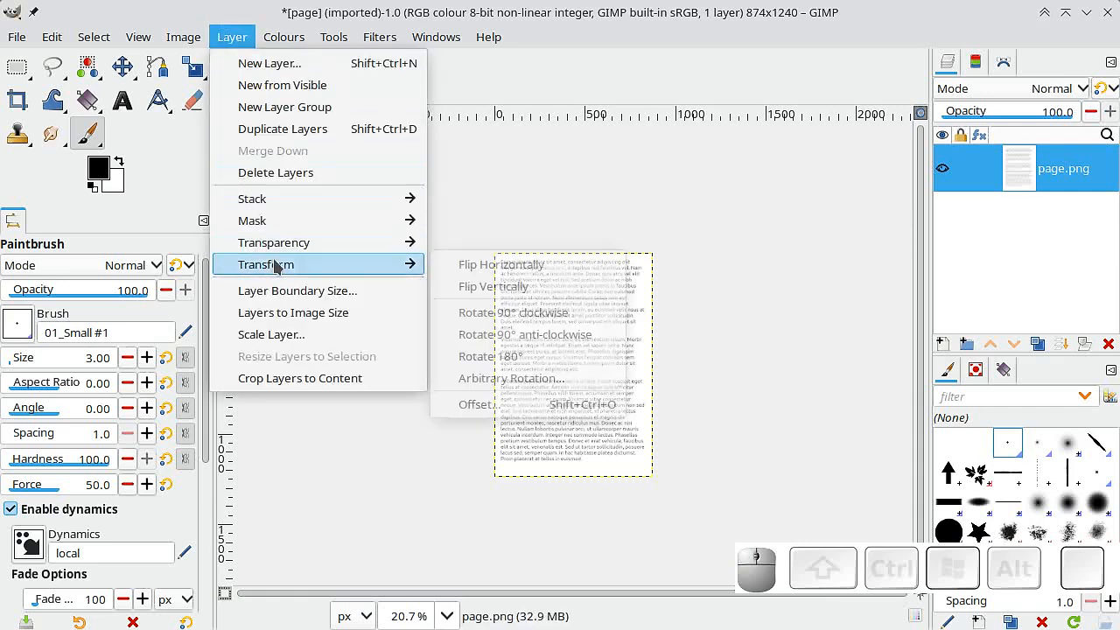
click(495, 406)
drag(500, 210, 381, 85)
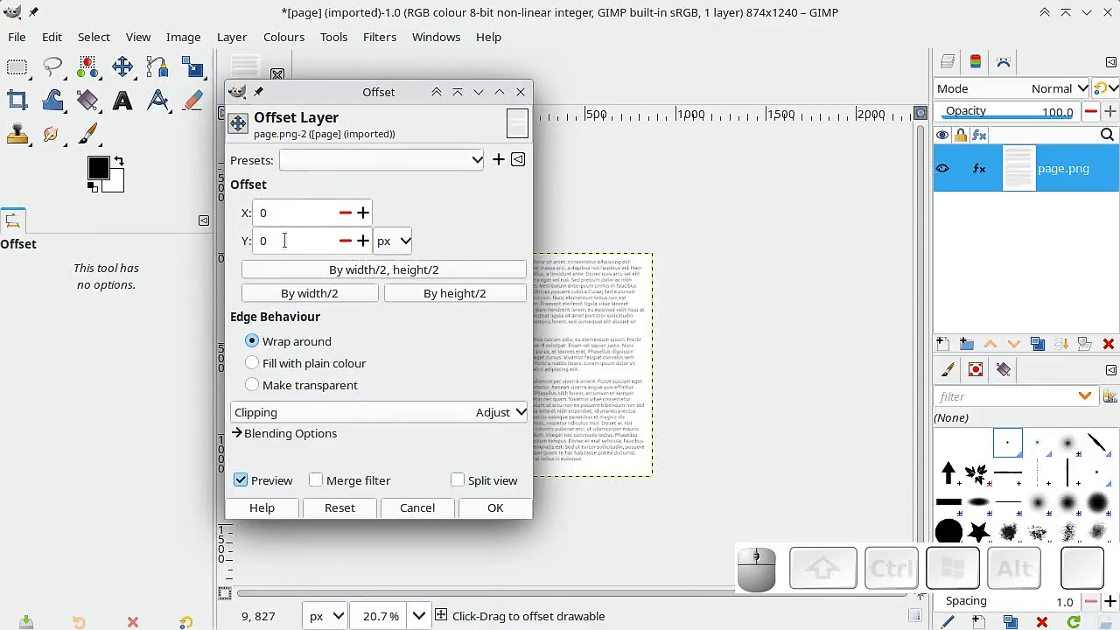
click(417, 508)
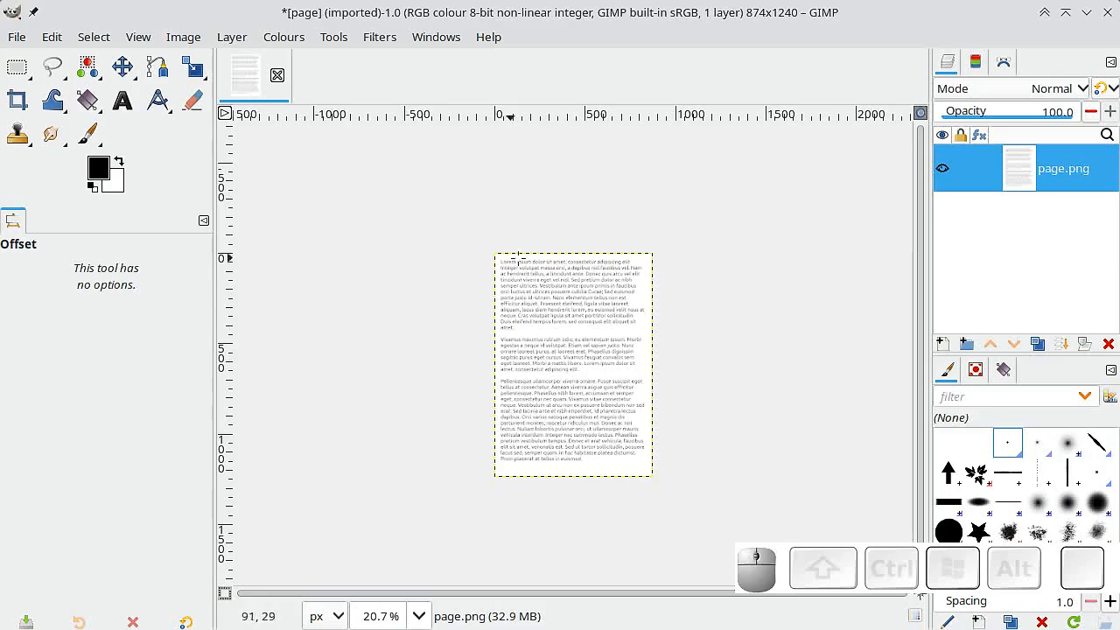
Set the new canvas height to 1240*2 px and place the page in the lower half at a Y offset of 1240 px.
drag(540, 273, 550, 340)
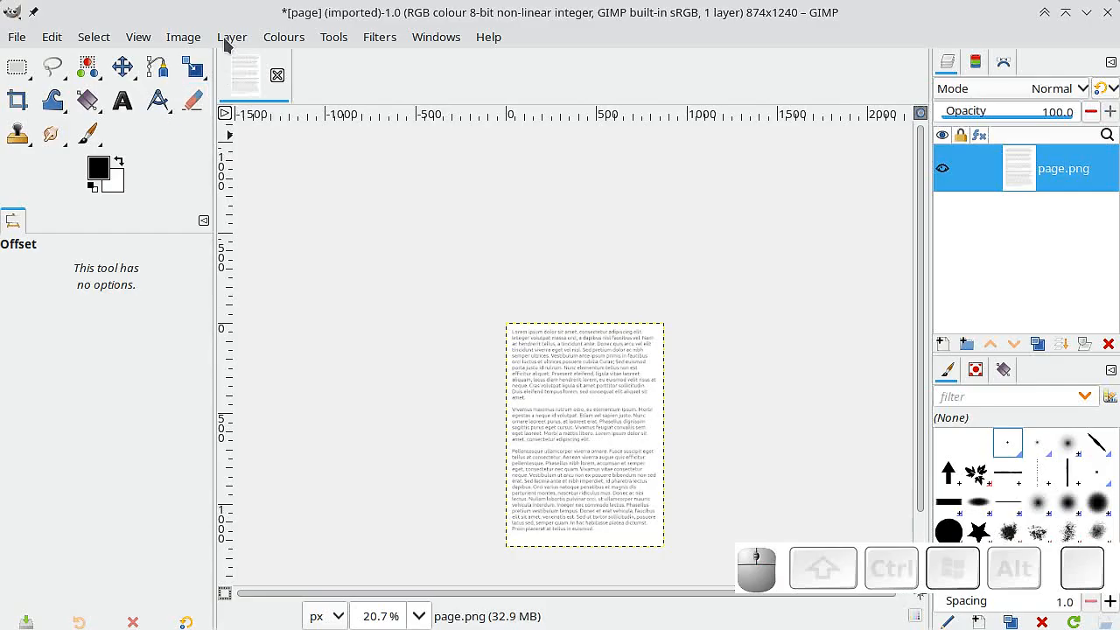
click(184, 36)
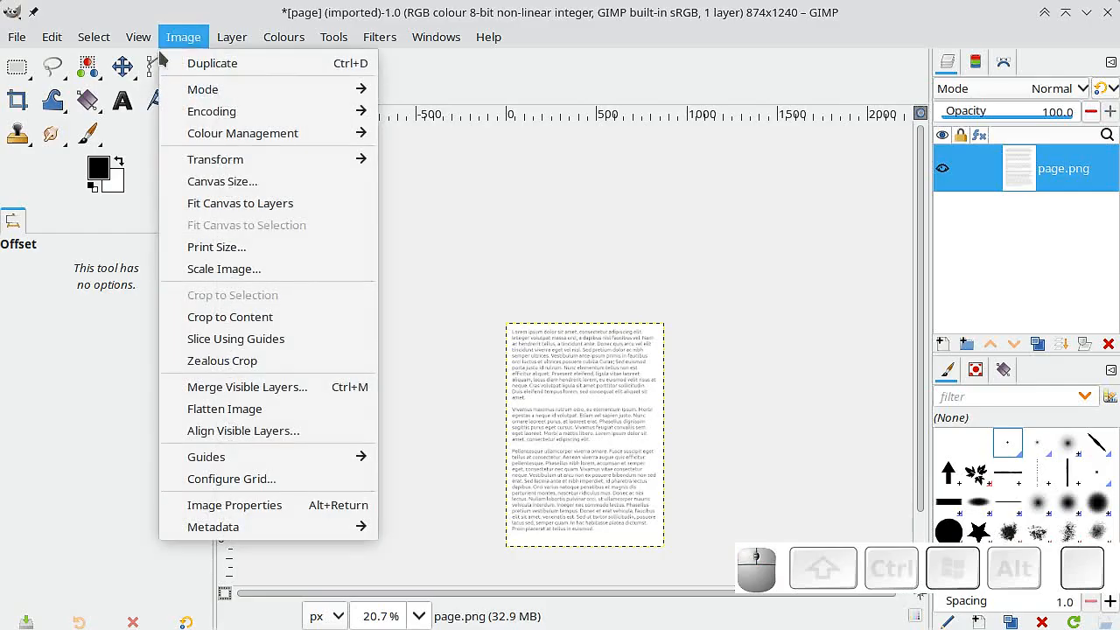
click(227, 182)
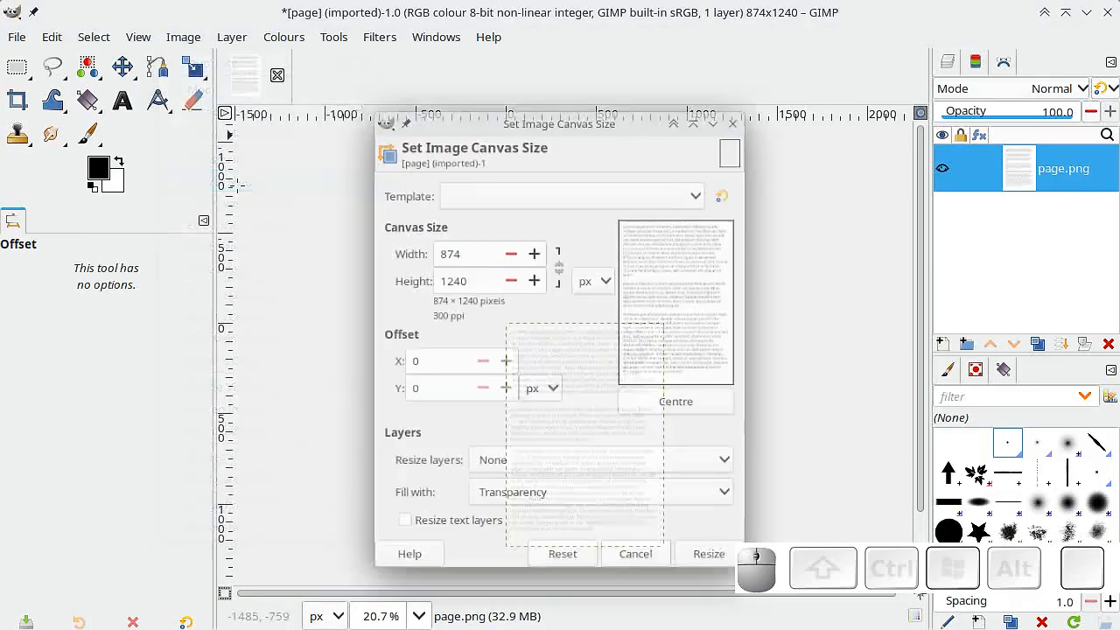
drag(537, 119, 484, 57)
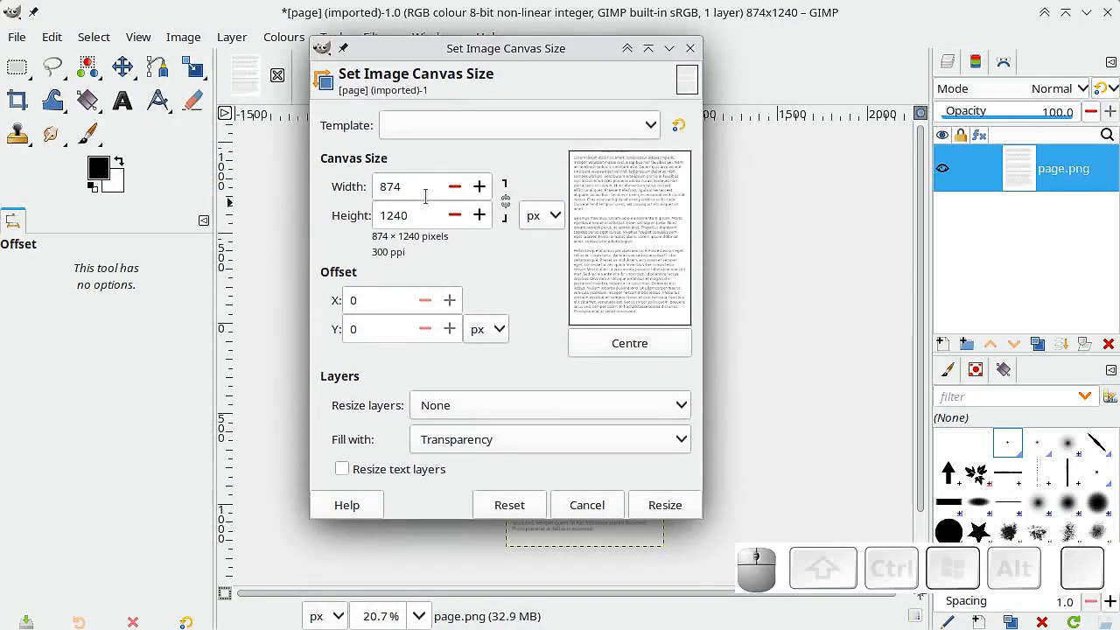
click(408, 216)
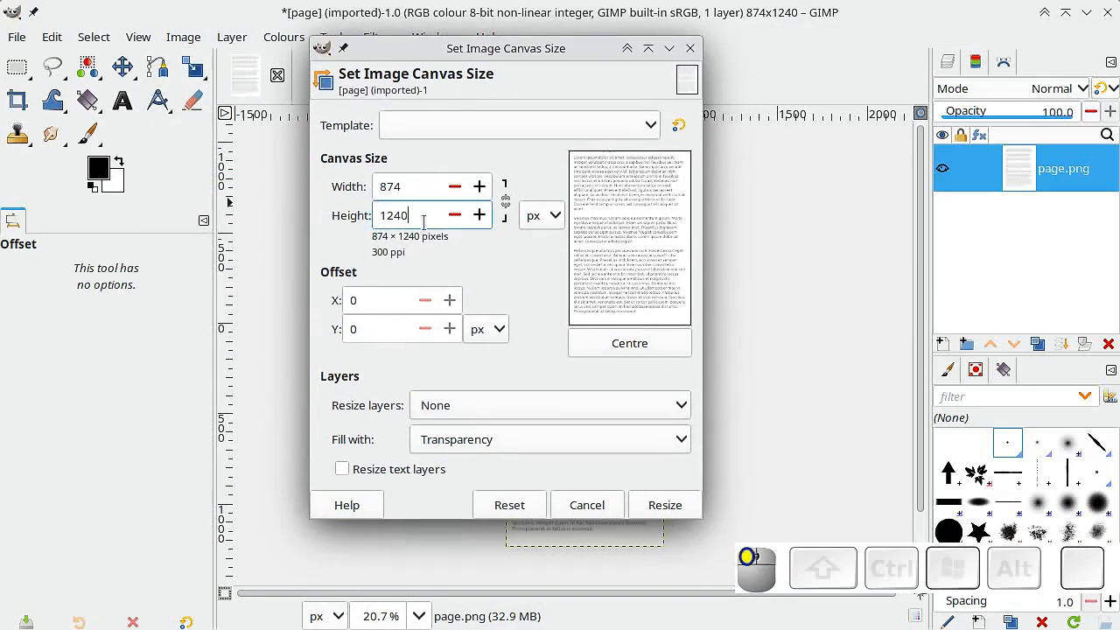
key(shift)
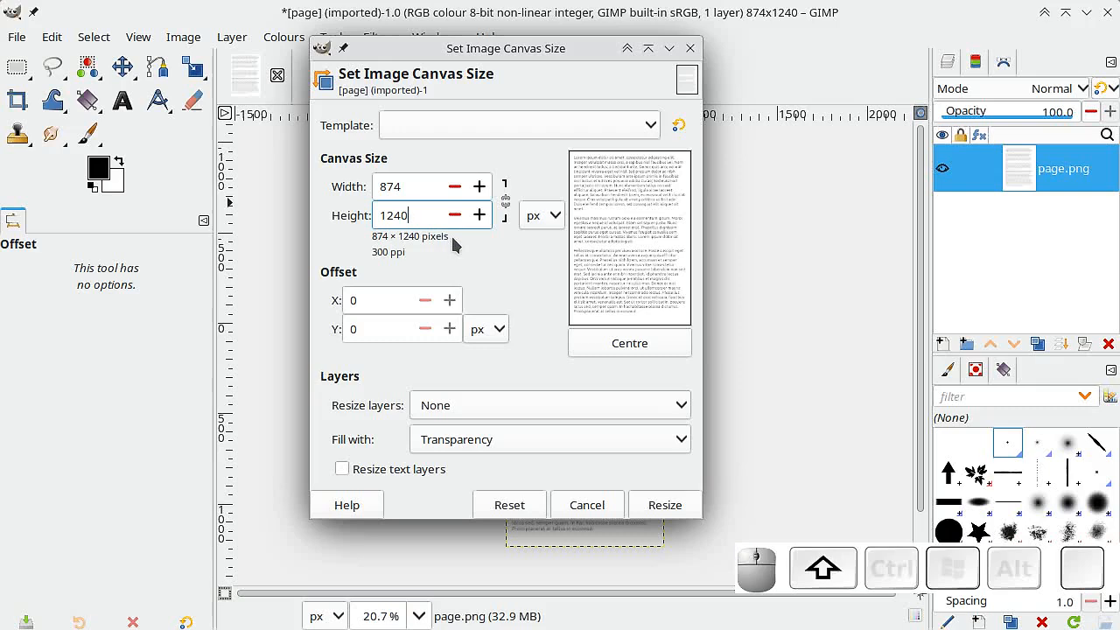
text(*2)
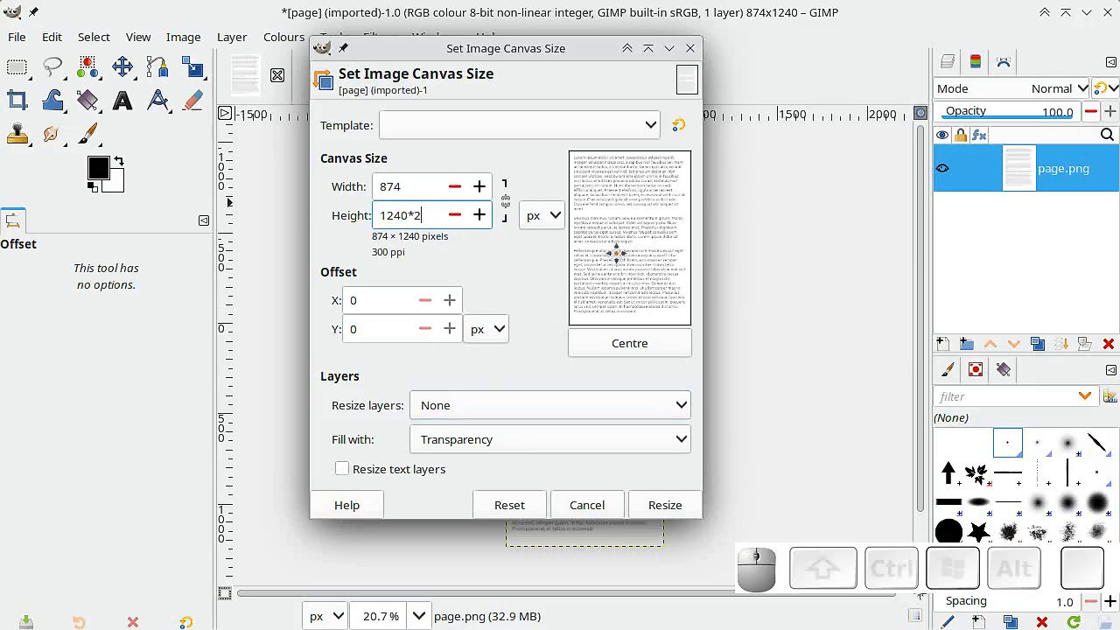
click(430, 186)
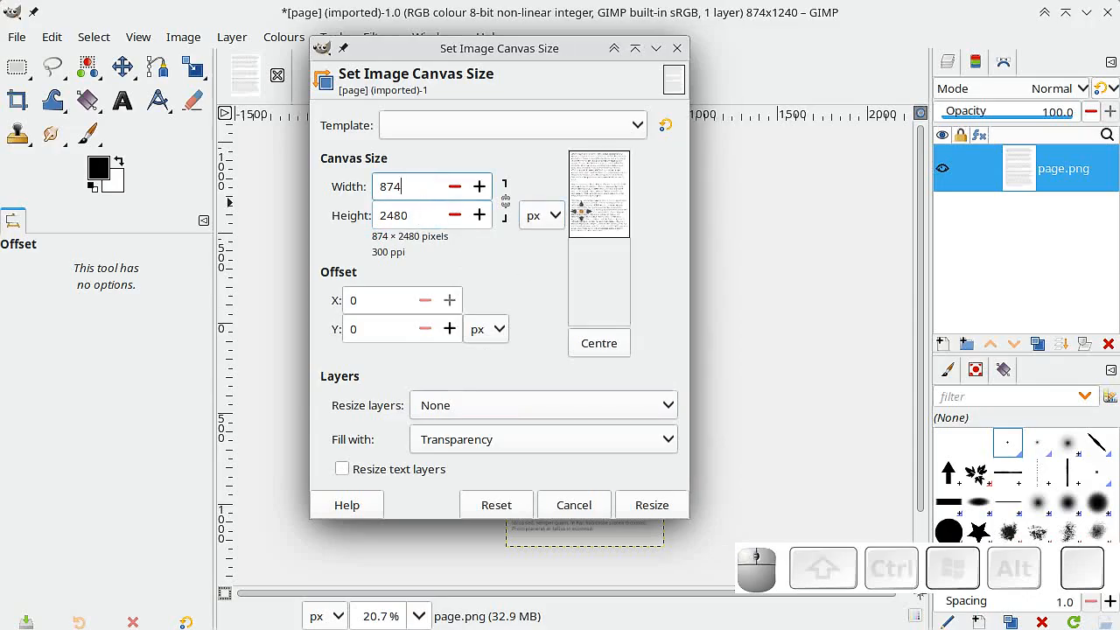
drag(601, 184, 595, 372)
Resize the canvas with all layers resized along with it and the added area filled with white.
click(454, 405)
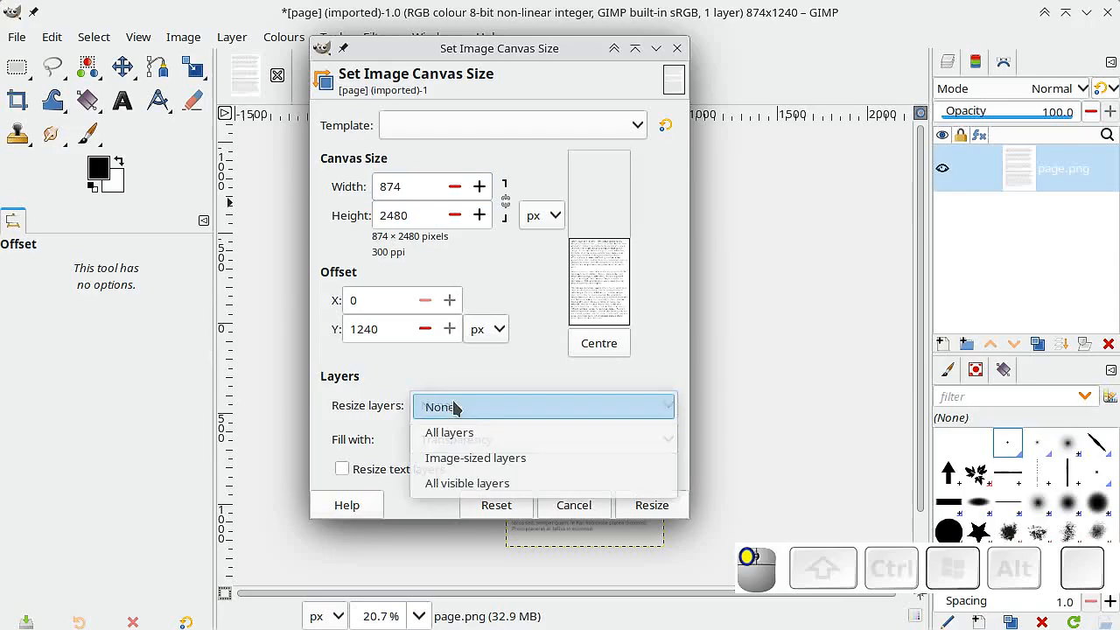
click(447, 429)
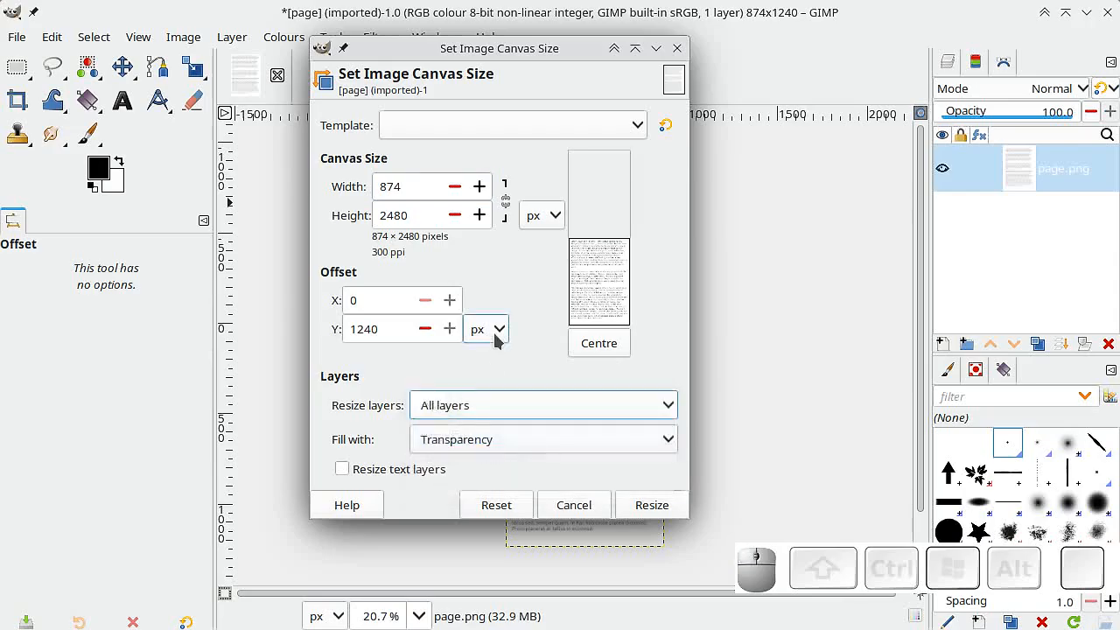
click(487, 440)
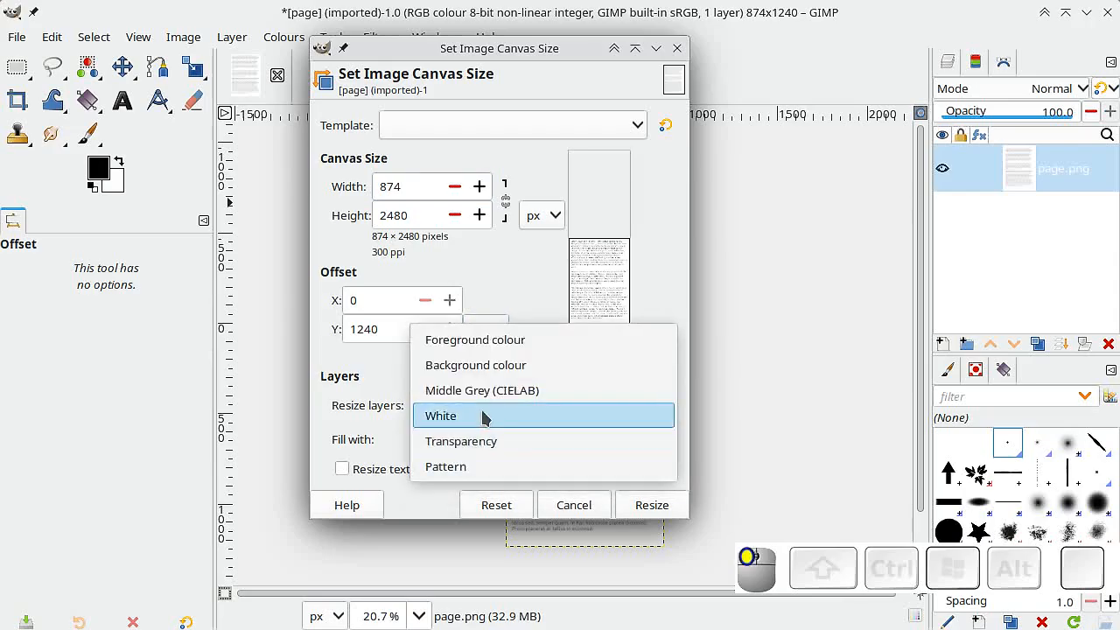
click(487, 417)
click(646, 506)
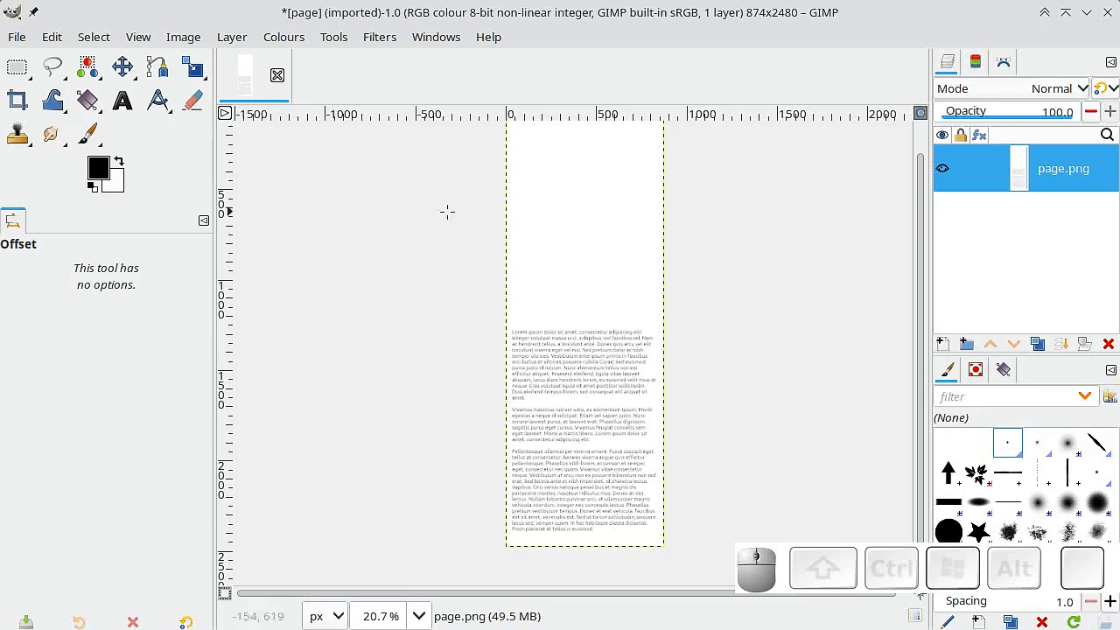
Add a horizontal guide at 50% of the image height.
click(175, 39)
mouse_move(376, 466)
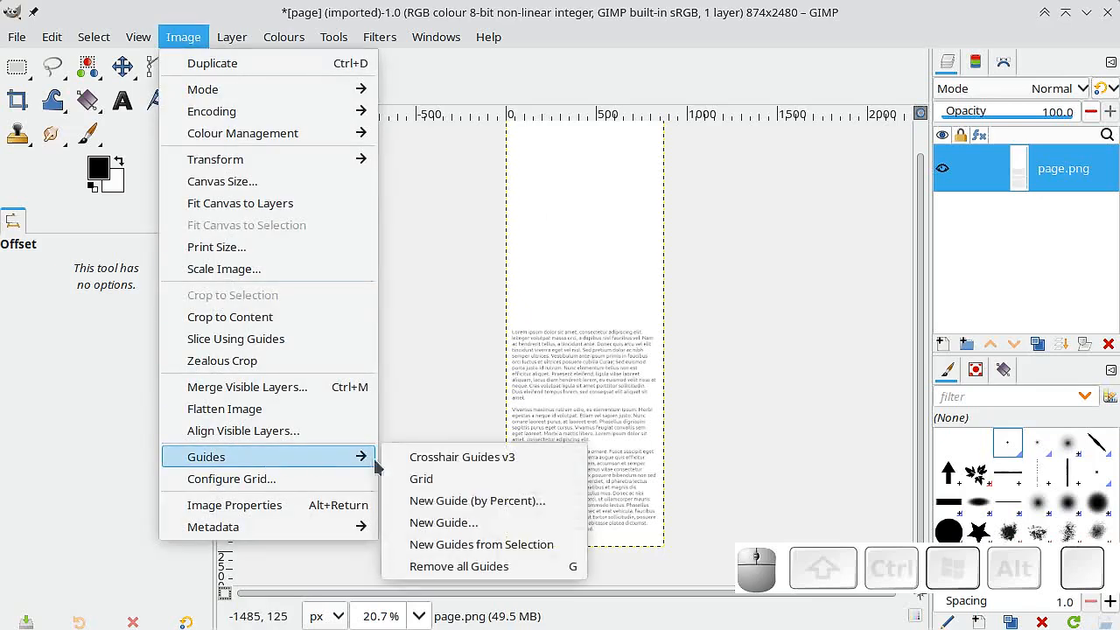
click(445, 500)
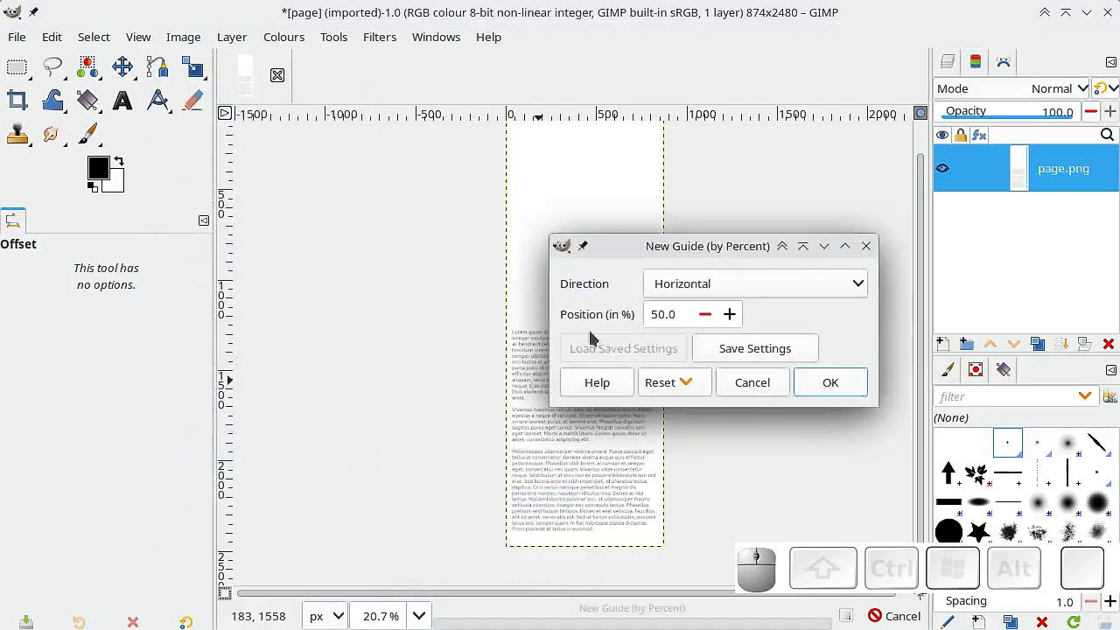
drag(720, 248, 342, 233)
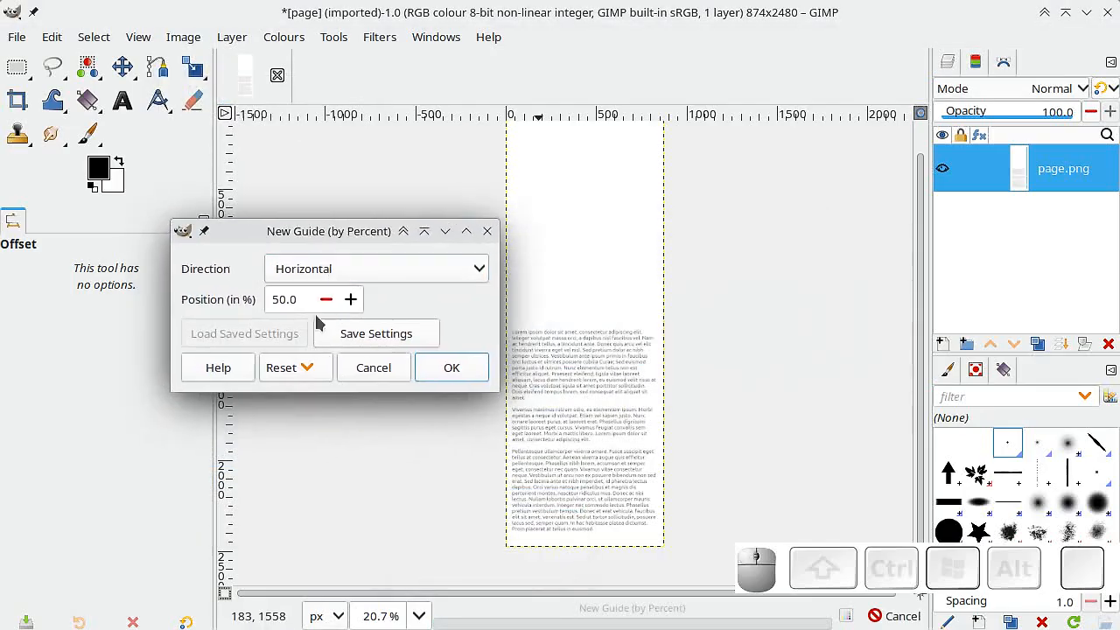
click(450, 368)
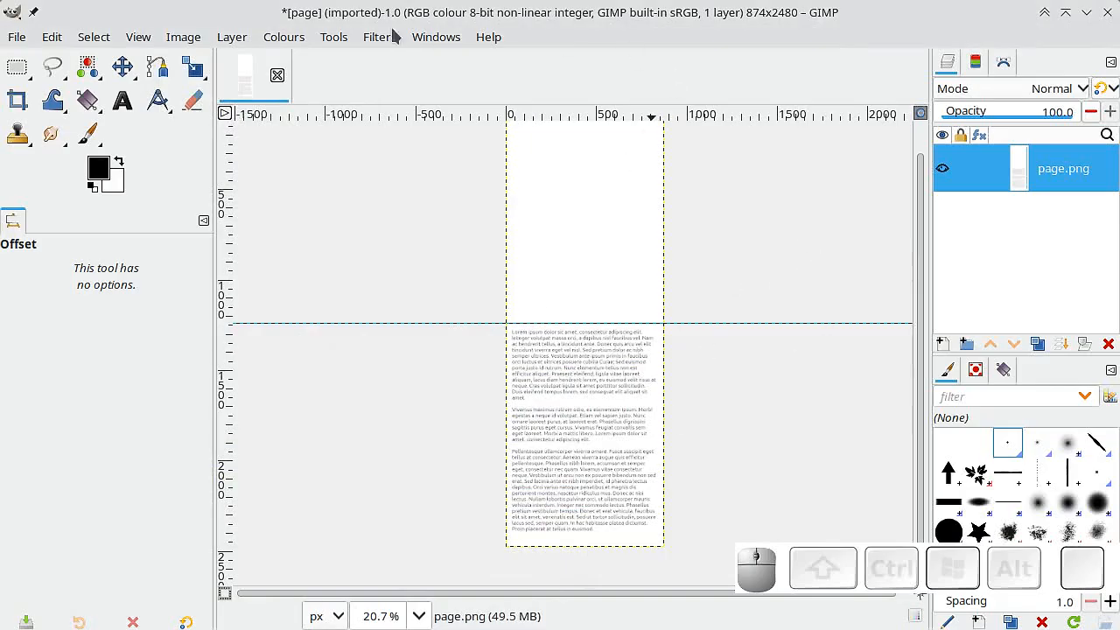
click(329, 43)
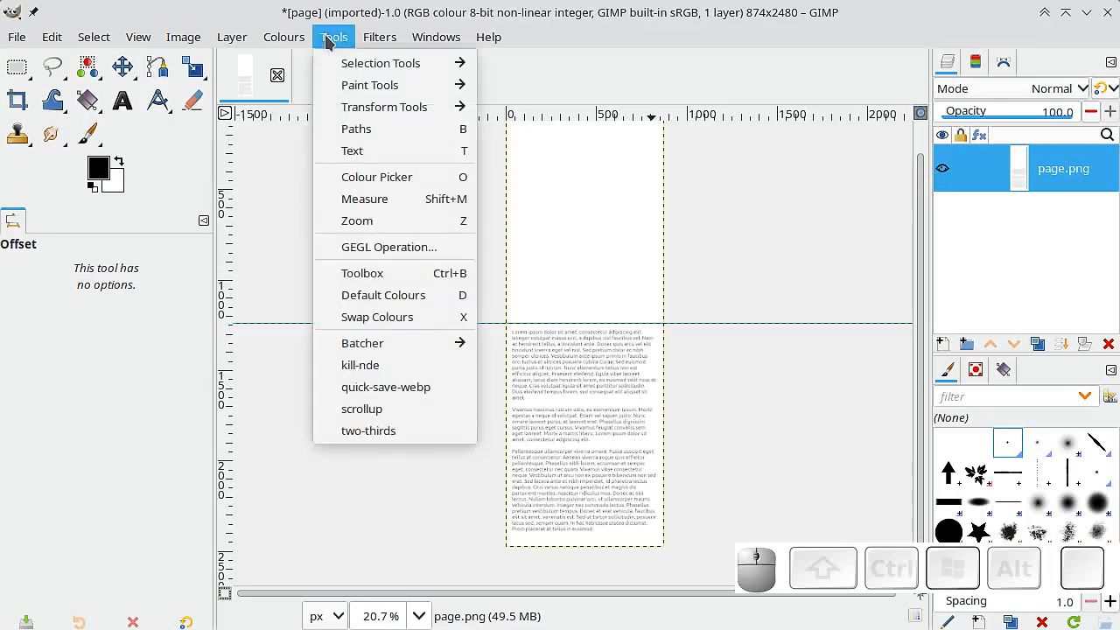
click(365, 410)
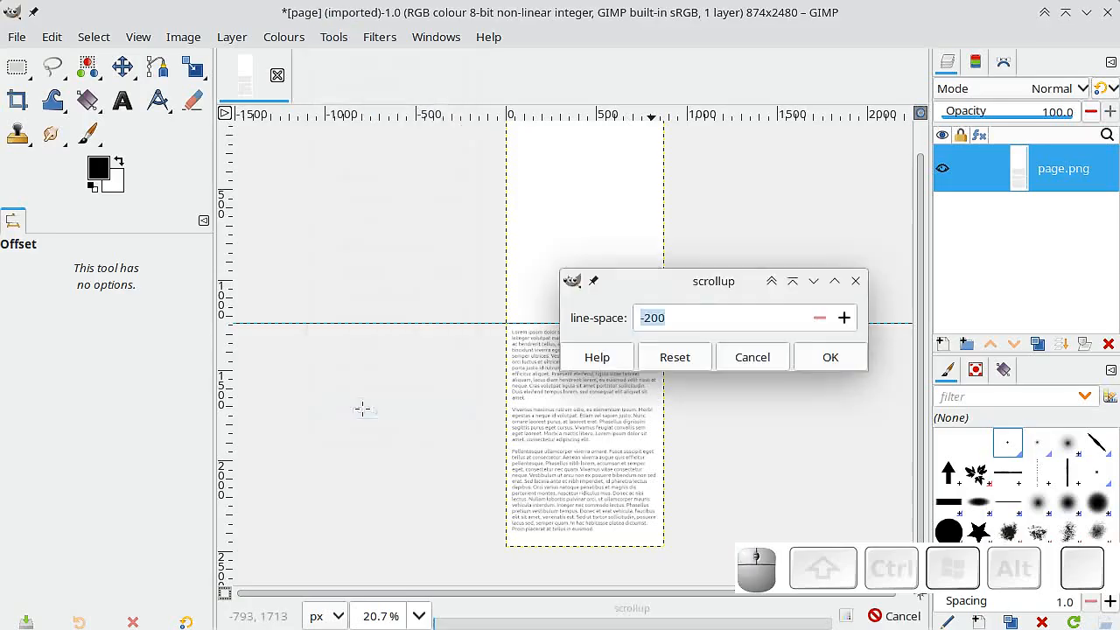
click(697, 287)
drag(697, 287, 311, 217)
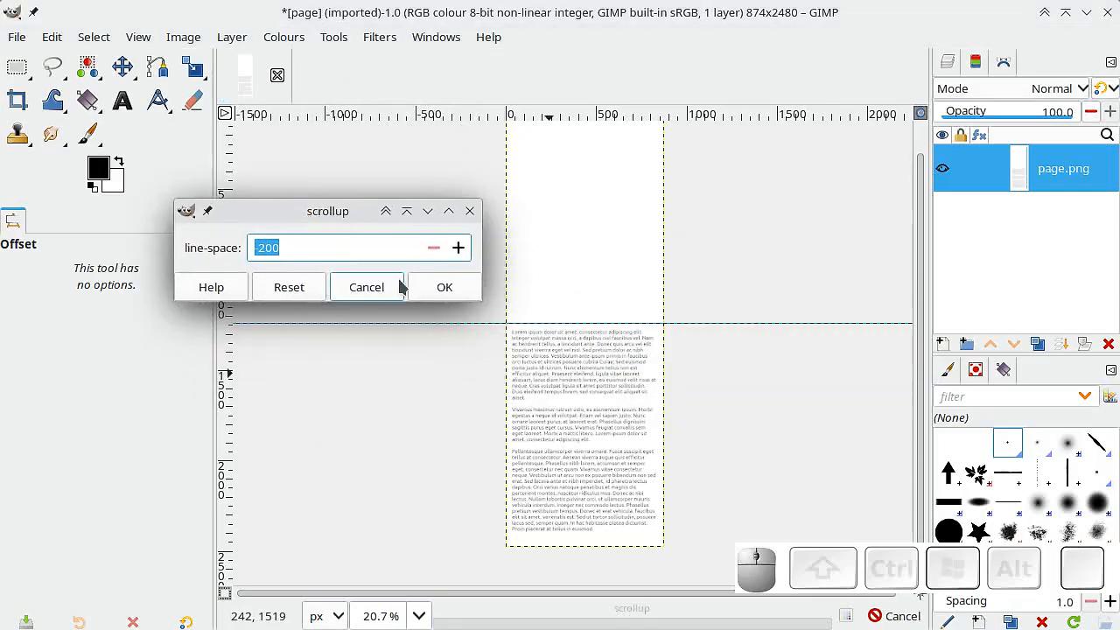
click(366, 287)
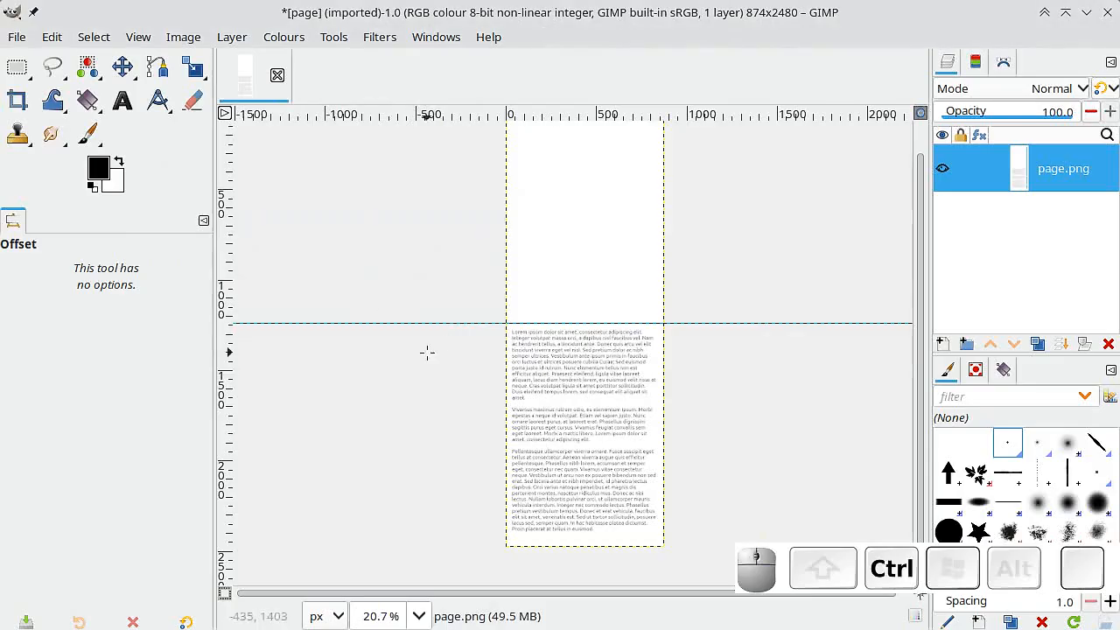
Measure the vertical distance spanning two line spacings near the start of the text.
scroll(563, 307, up, 1)
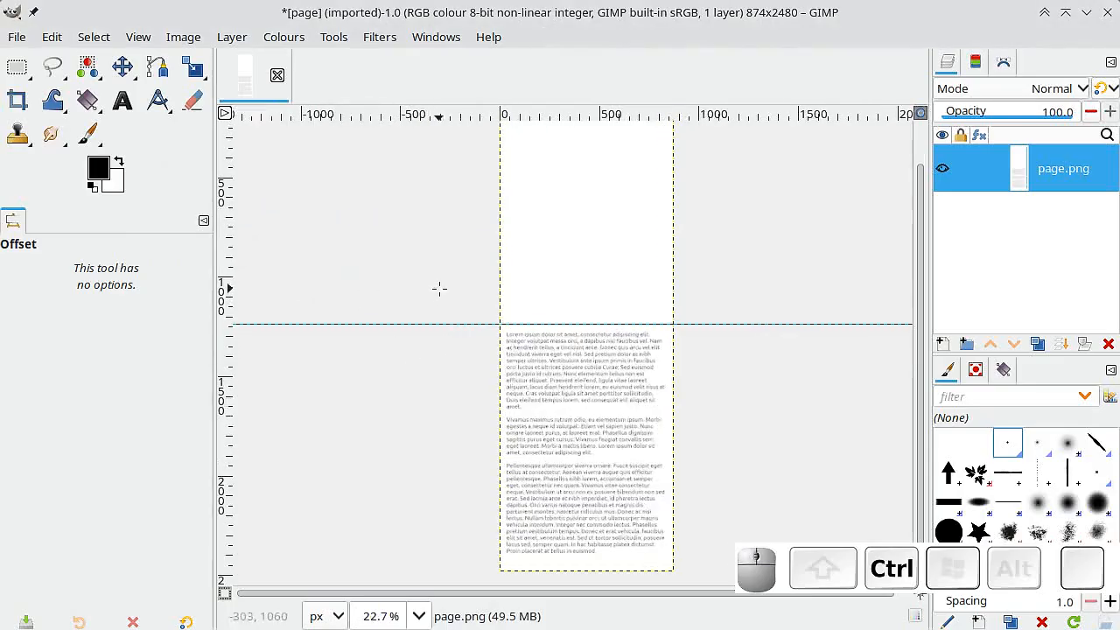
scroll(503, 287, up, 2)
scroll(503, 287, up, 10)
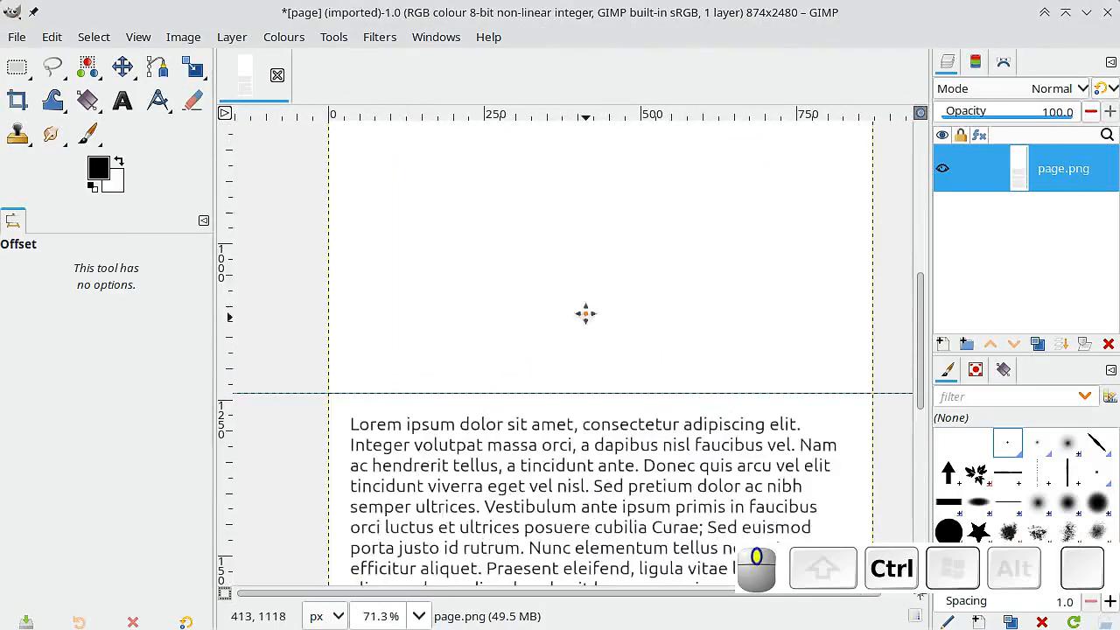
scroll(586, 313, down, 4)
scroll(404, 253, up, 2)
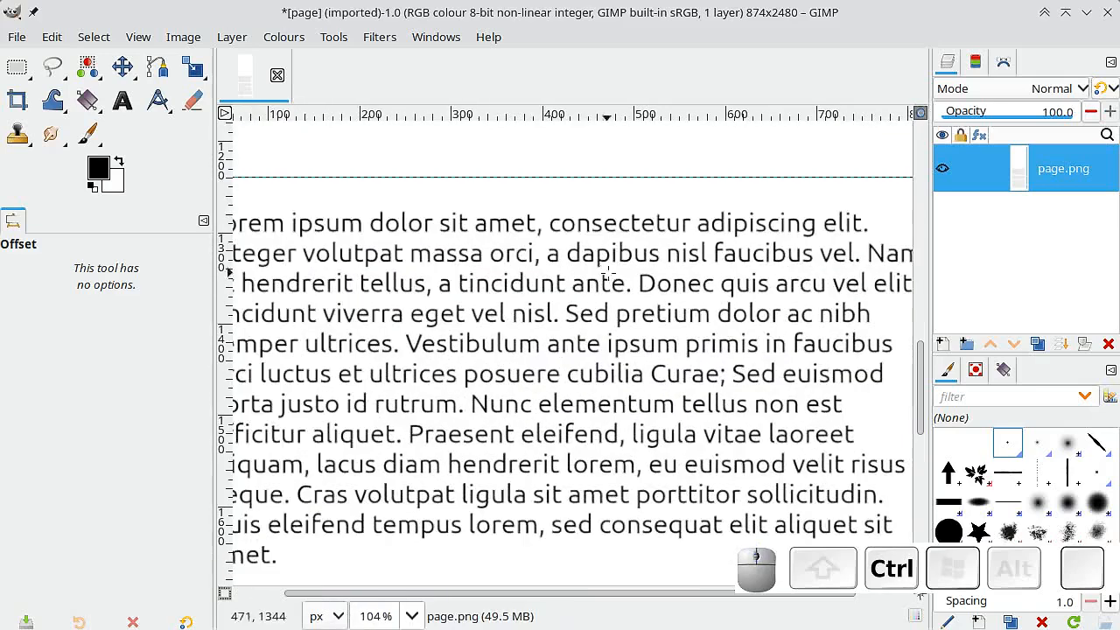
click(158, 99)
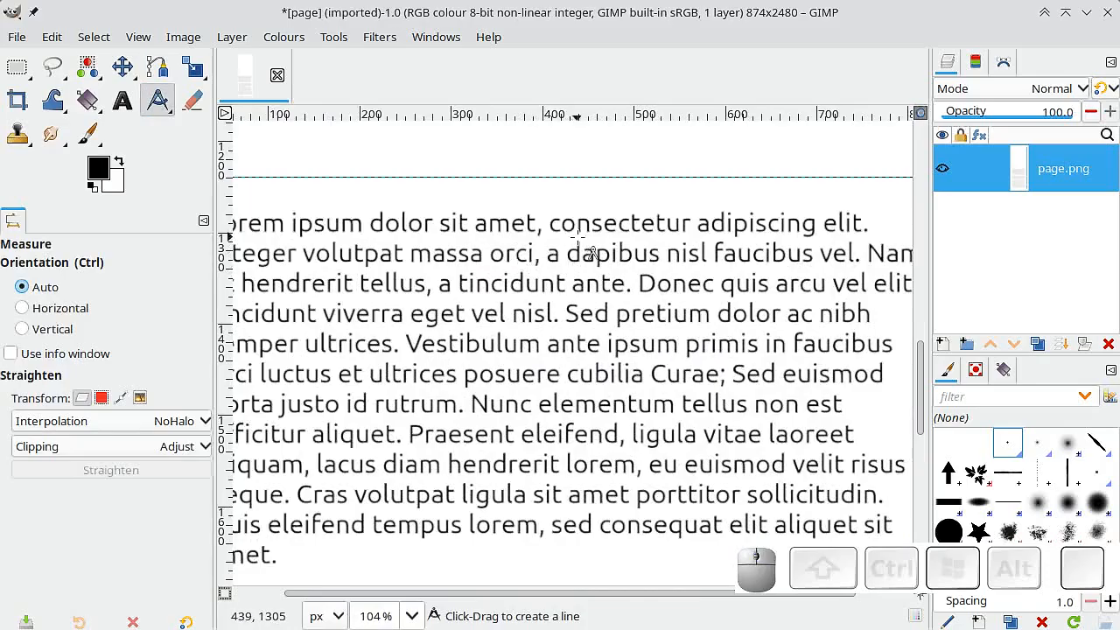
drag(578, 230, 578, 291)
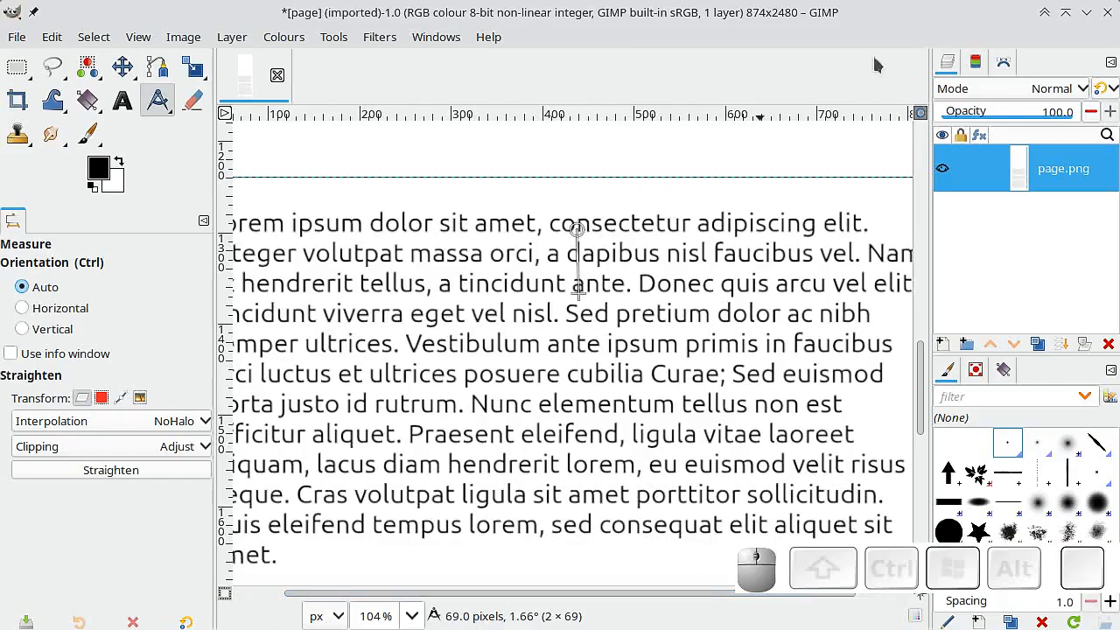
Run the scrollup script on the page layer with a line-space of -70.
ctrl+scroll(613, 219, down, 10)
scroll(595, 223, up, 5)
click(333, 36)
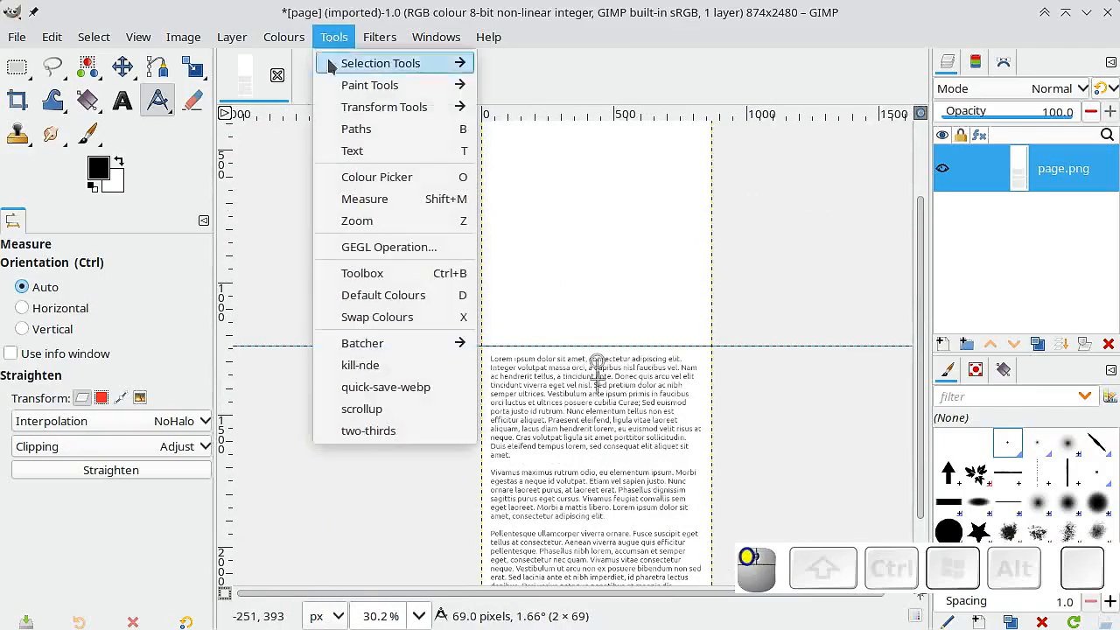
click(361, 409)
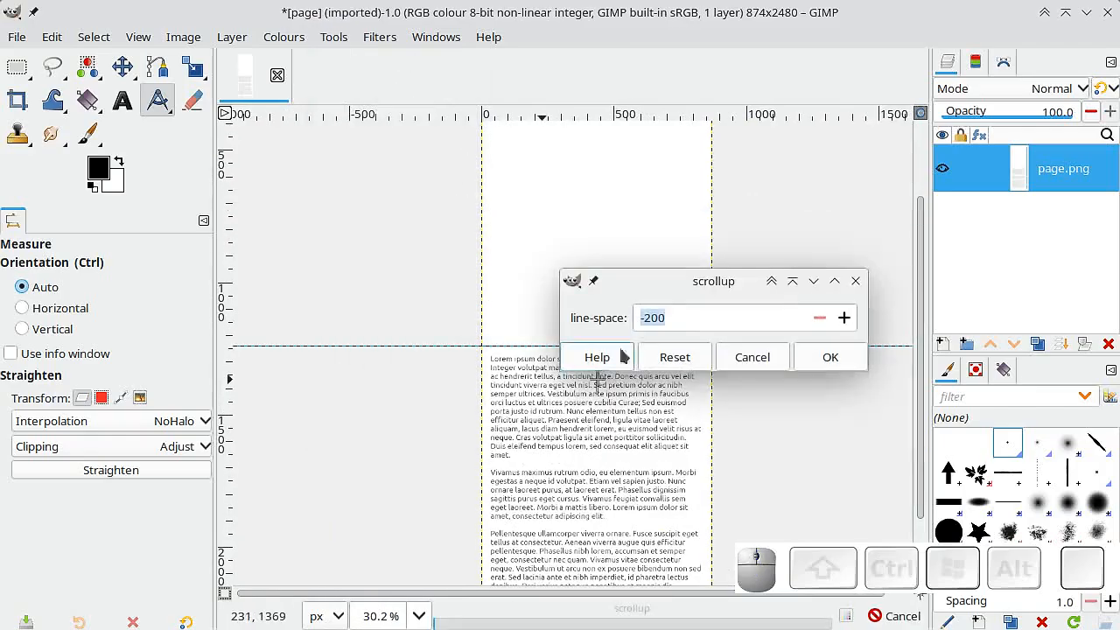
click(672, 318)
key(BackSpace)
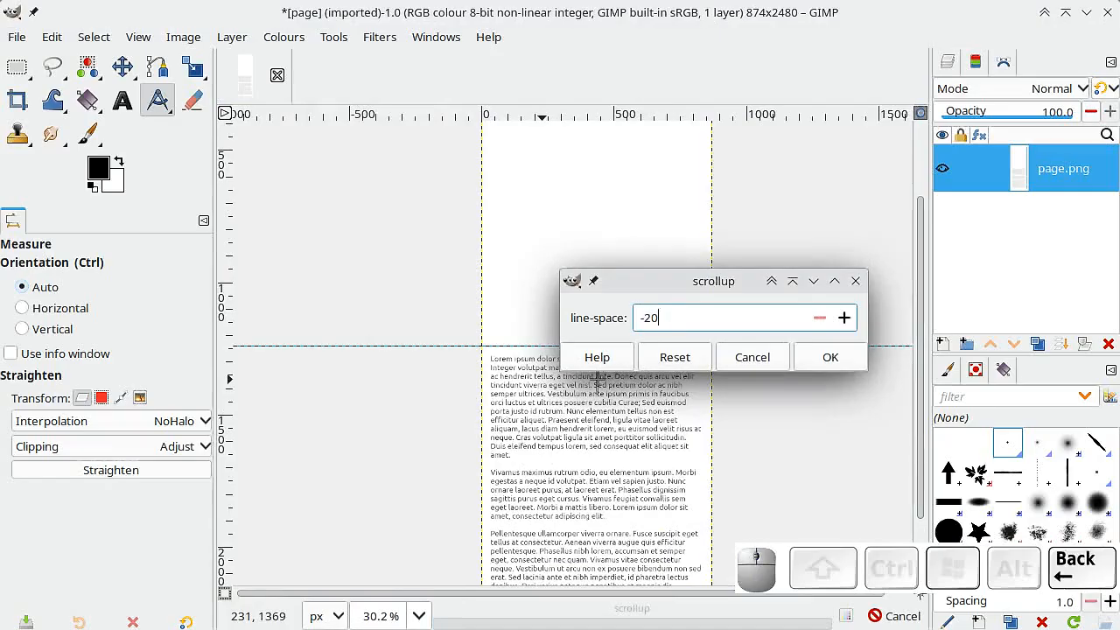
text(70)
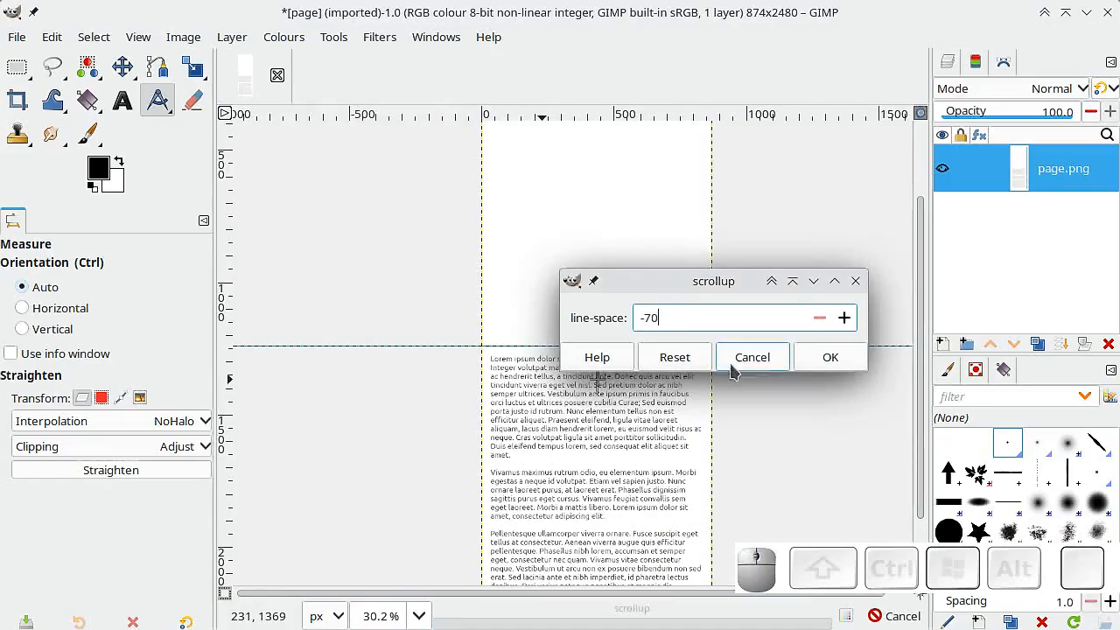
click(818, 362)
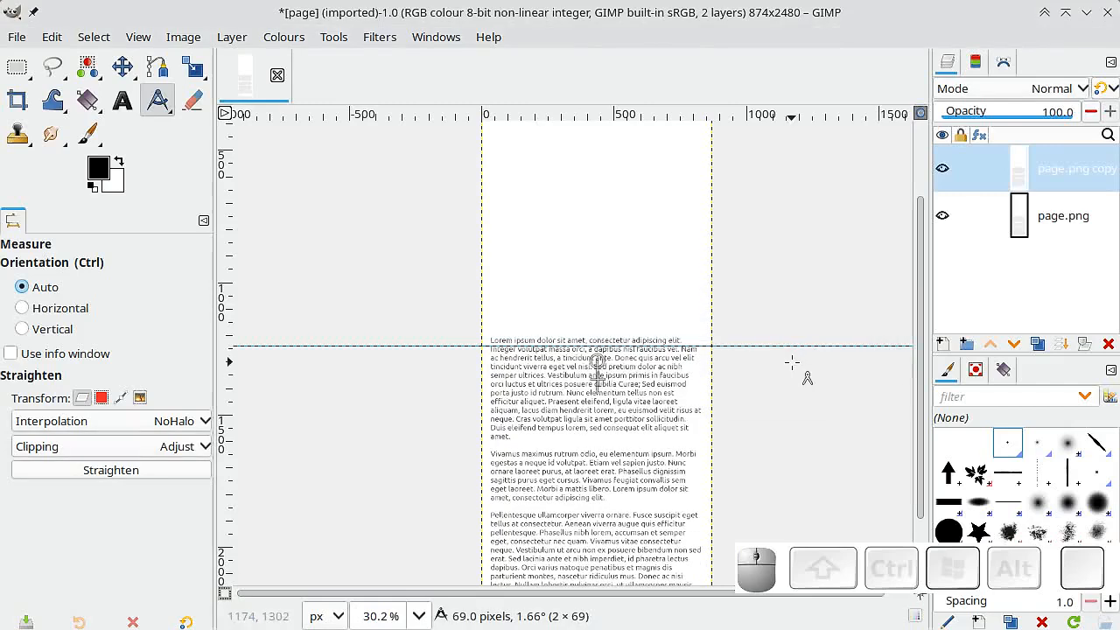
Repeat the scrollup script until the whole text sits above the middle guide and the image has 18 layers.
click(385, 39)
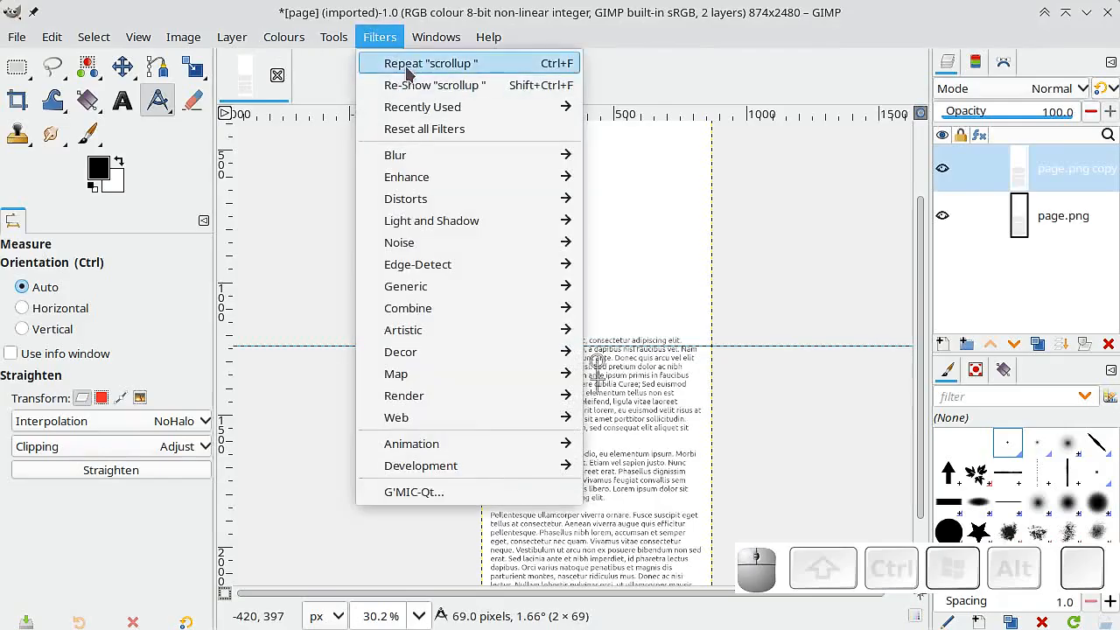
click(408, 66)
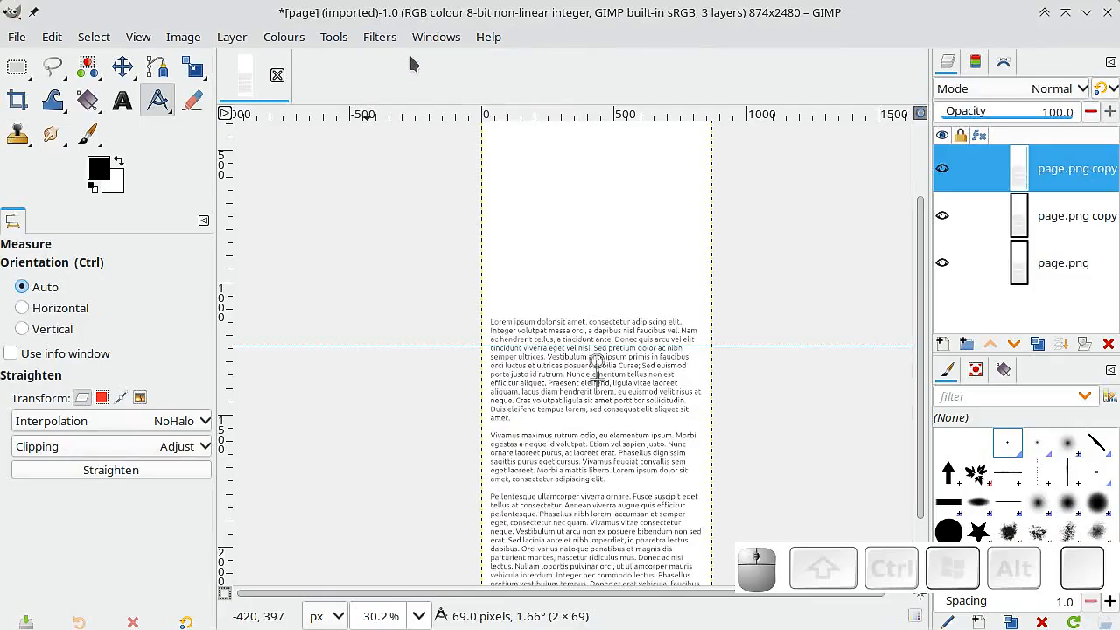
click(381, 40)
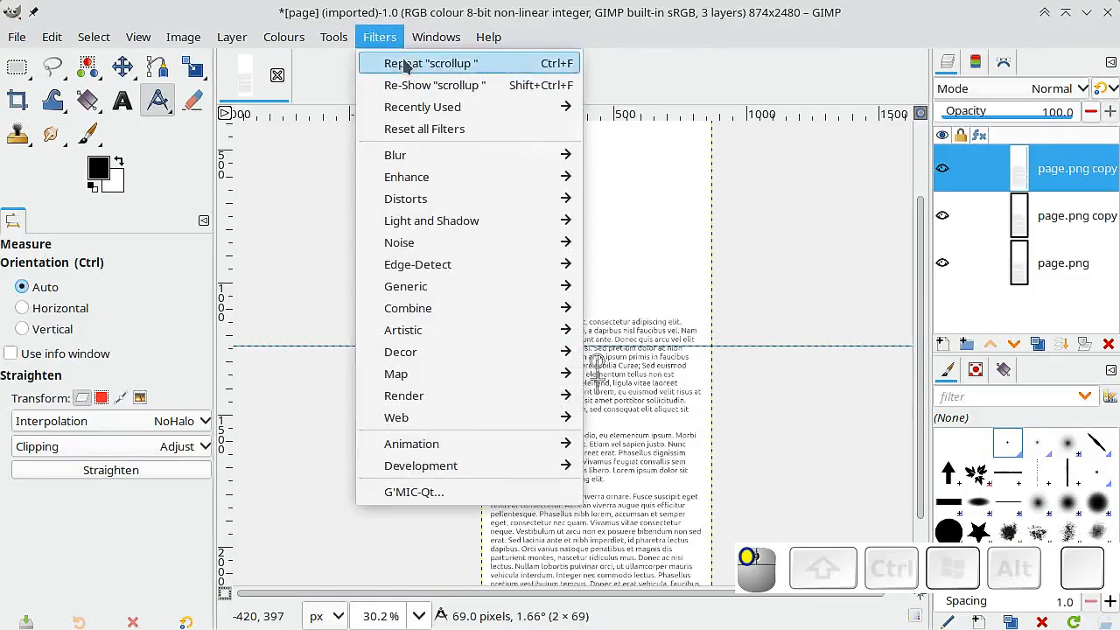
click(407, 66)
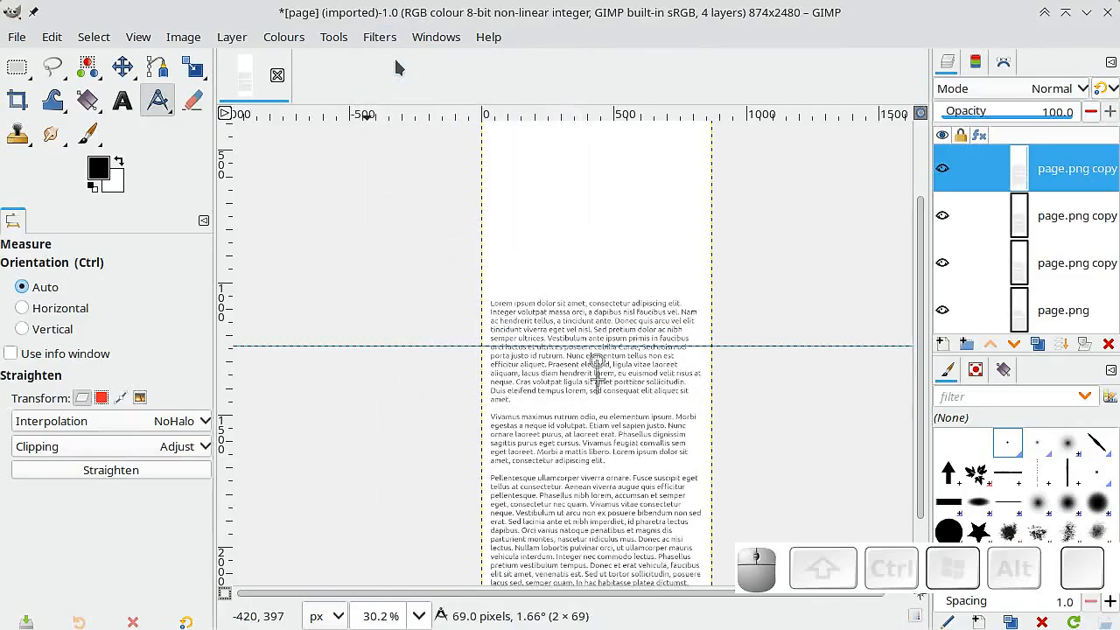
key(ctrl+f)
key(ctrl+f)
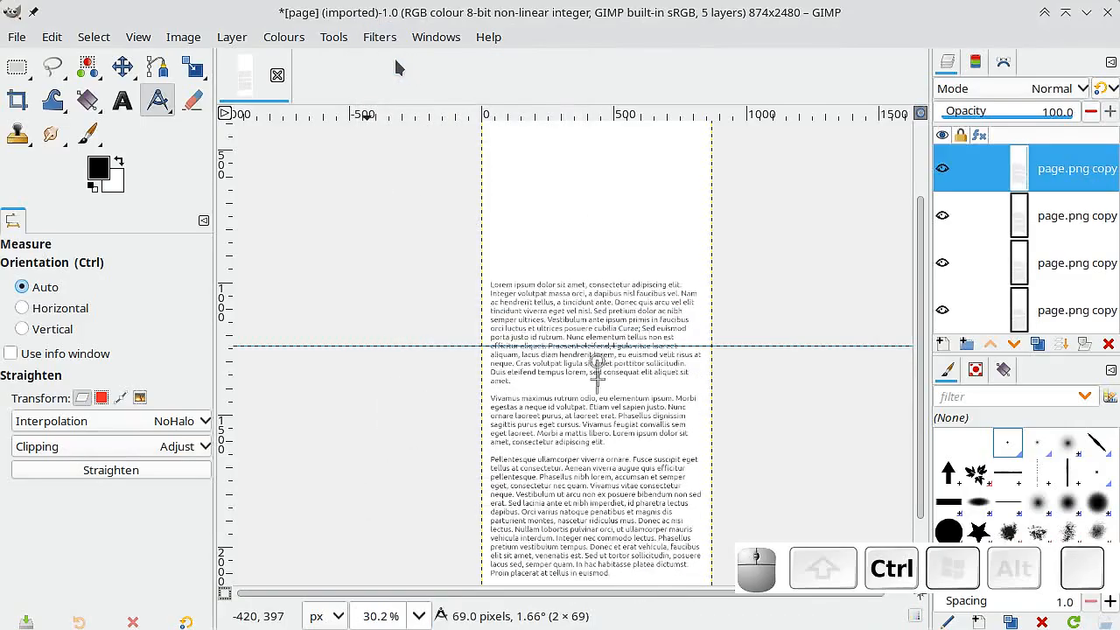
key(ctrl+f)
key(ctrl+f)
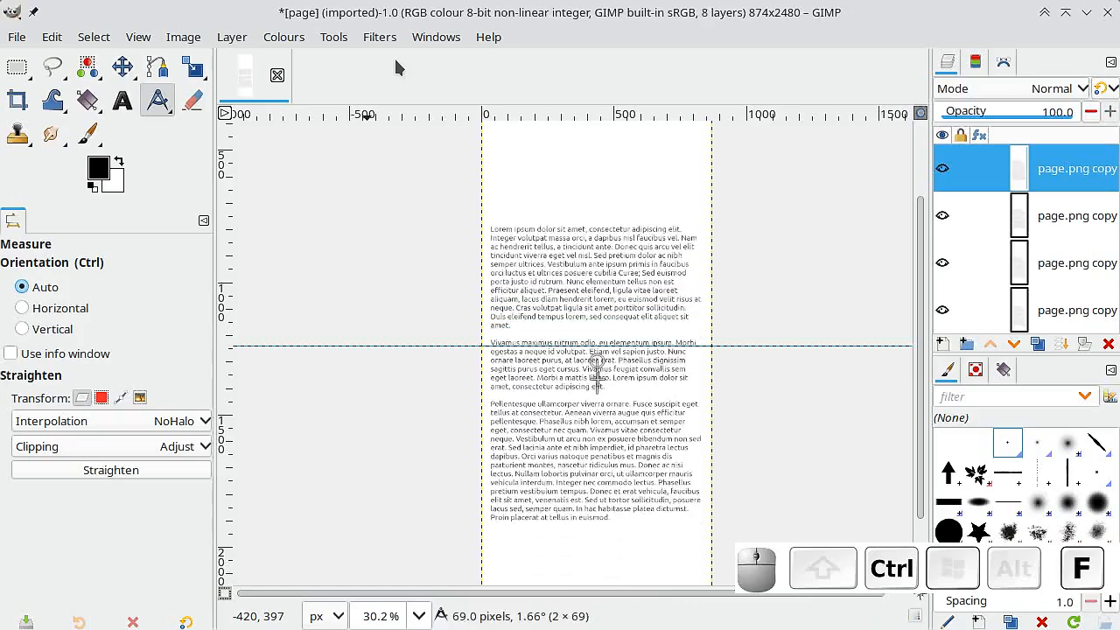
key(ctrl+f)
key(ctrl+f)
key(ctrl+f)
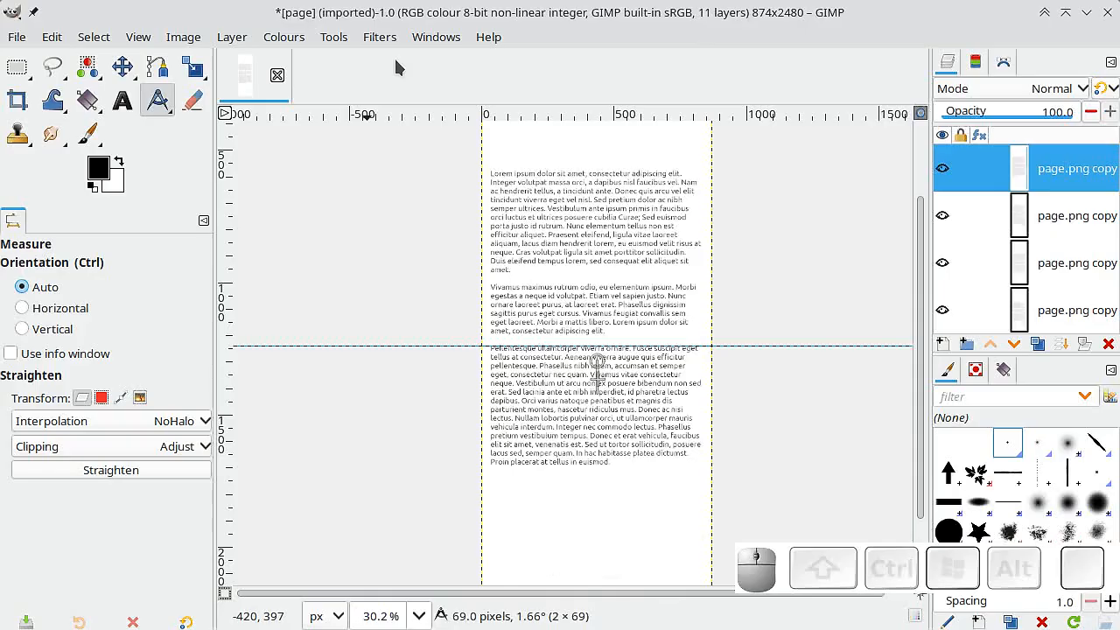
key(ctrl+f)
key(ctrl+f)
key(ctrl+f)
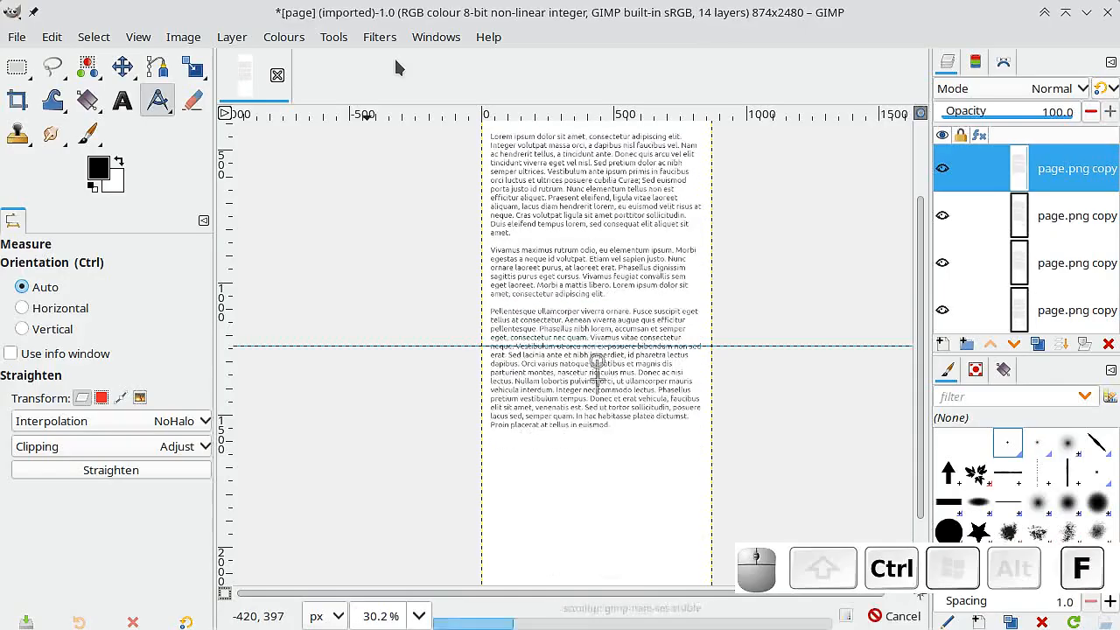
key(ctrl+f)
key(ctrl+f)
key(ctrl+f)
key(ctrl+f)
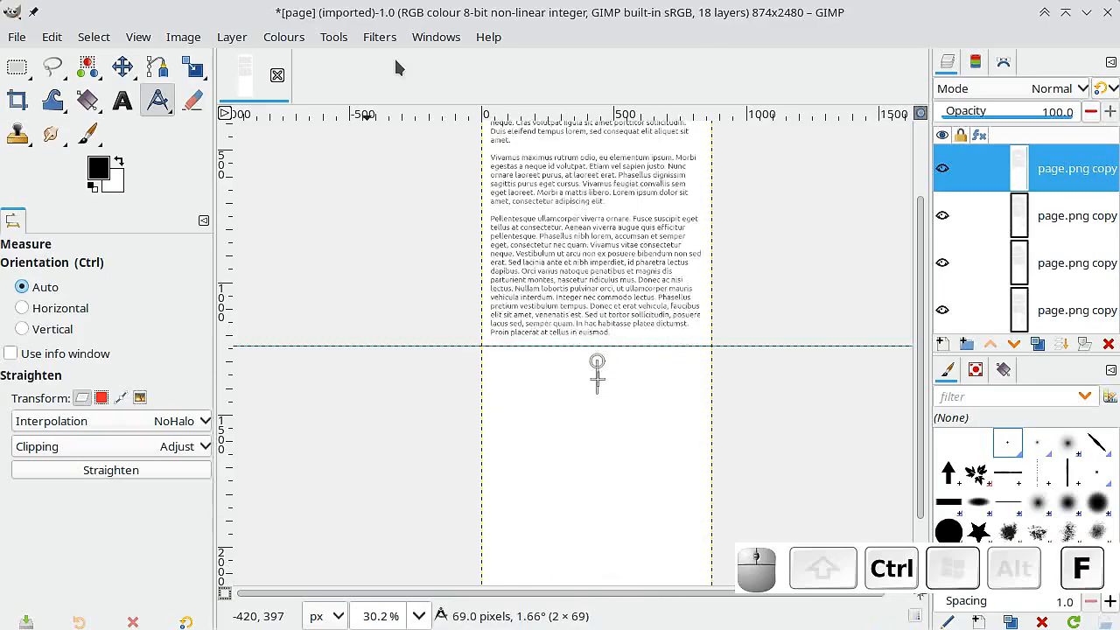
Try one extra scrollup repeat on the full page view and undo it.
ctrl+scroll(555, 358, down, 3)
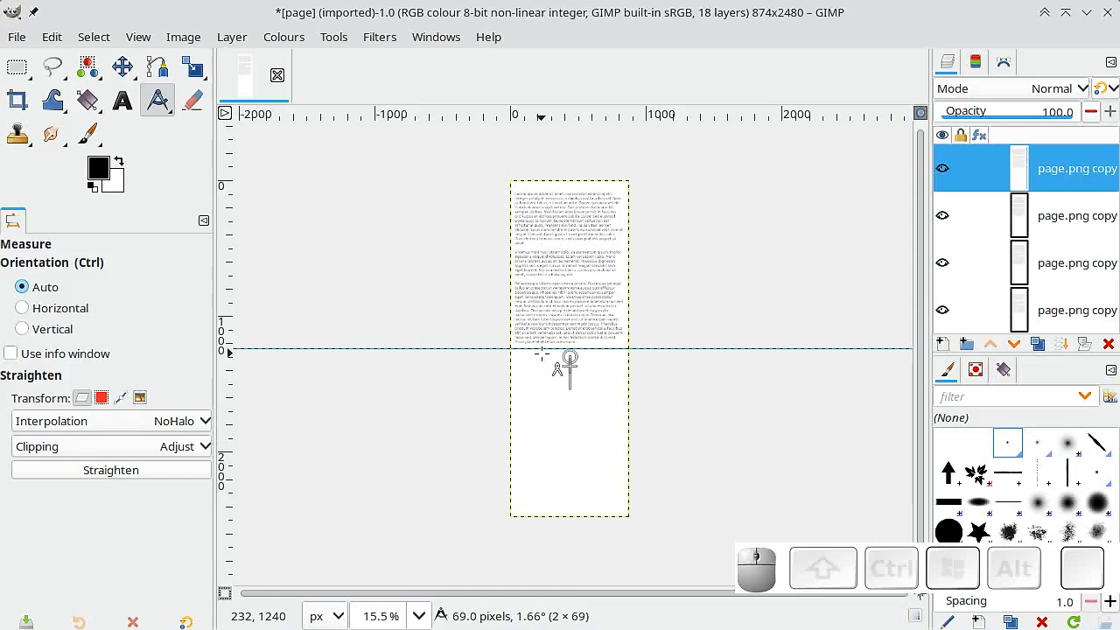
key(ctrl)
key(ctrl+f)
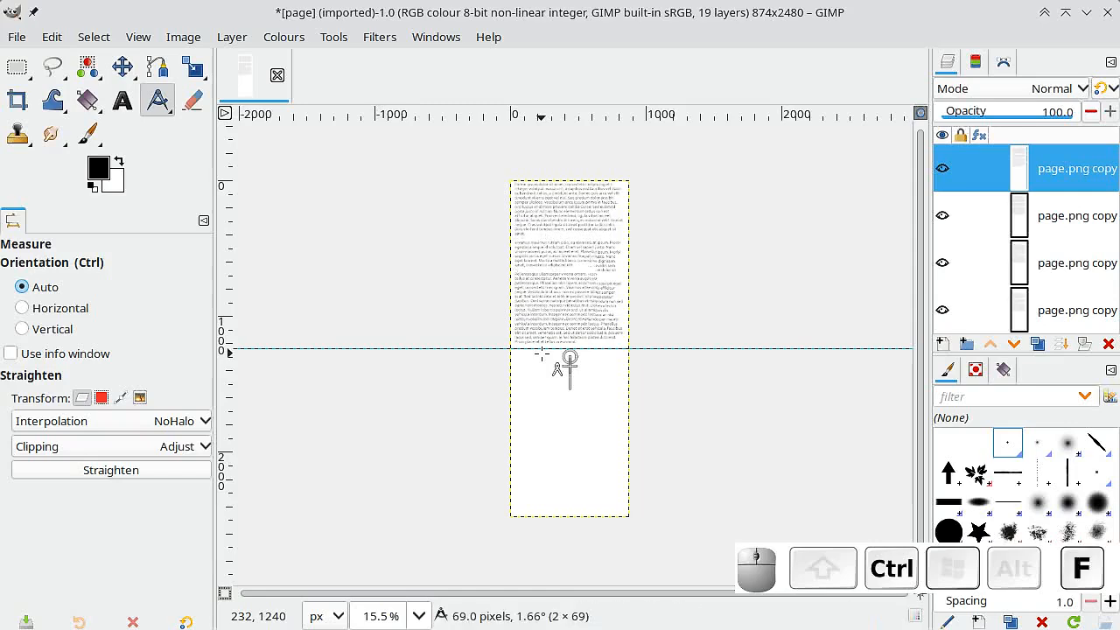
key(ctrl)
key(ctrl+z)
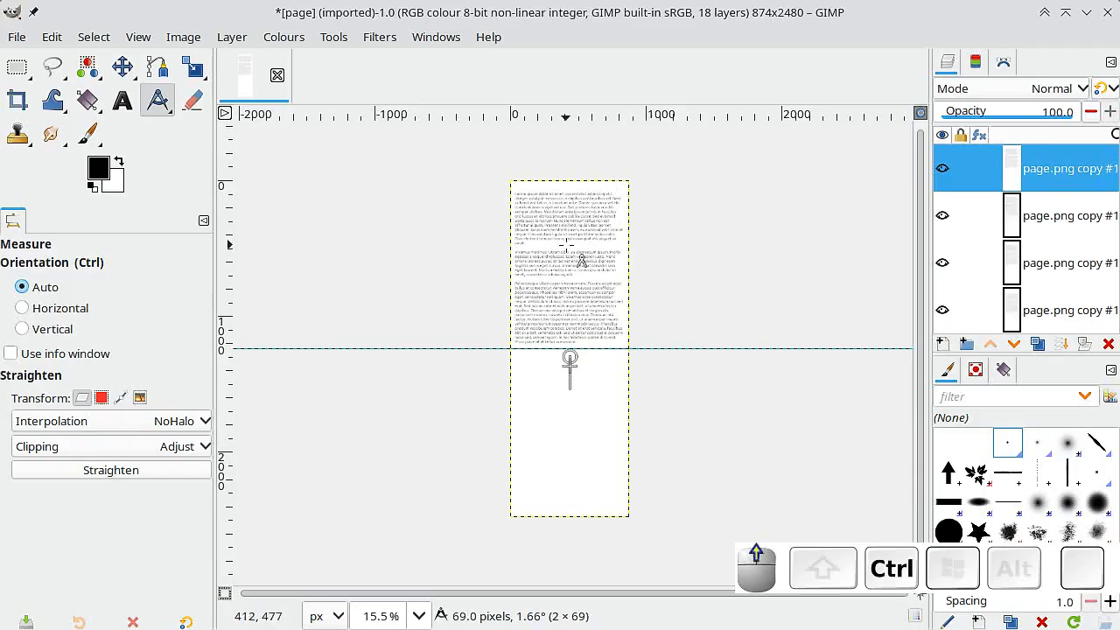
Crop the image to the full-width area above the middle guide, 874 x 1240 px.
ctrl+scroll(583, 252, up, 3)
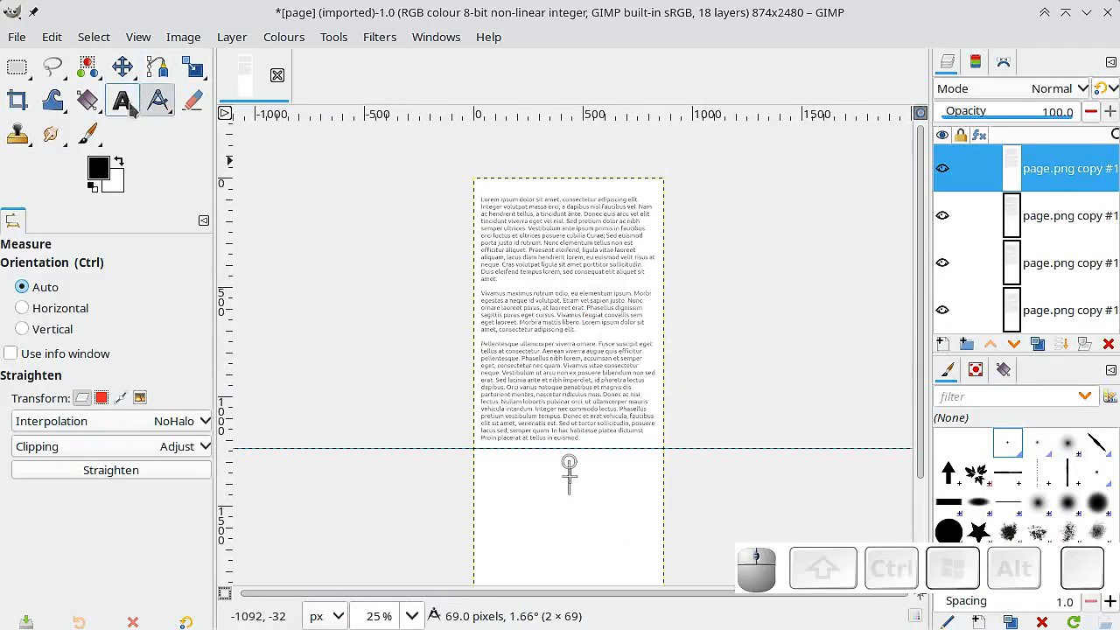
click(15, 104)
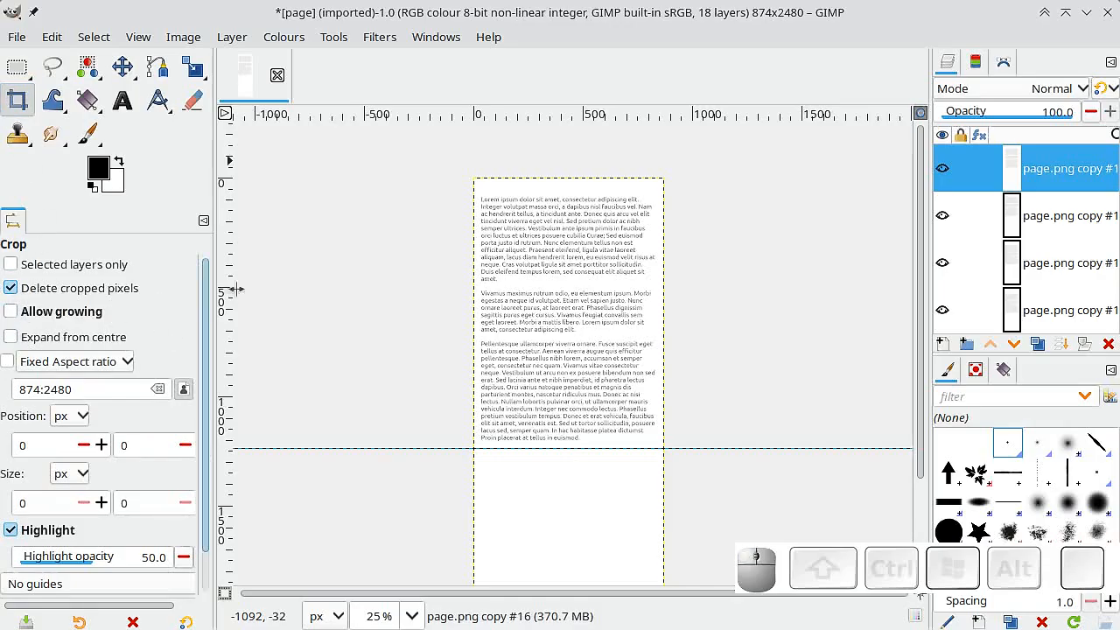
drag(472, 177, 702, 449)
click(600, 341)
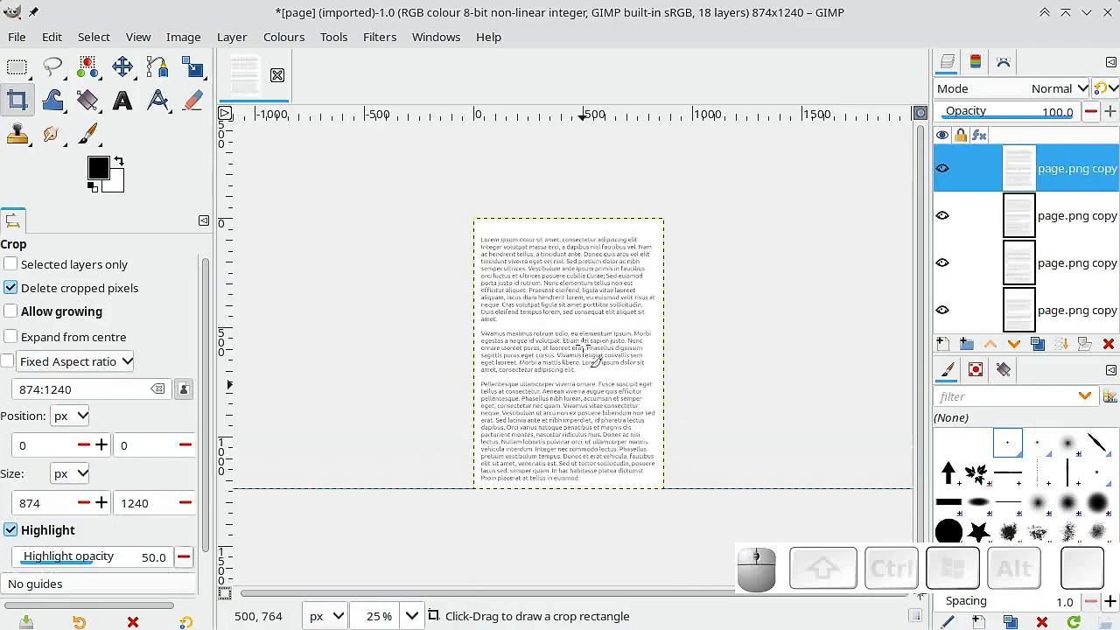
Play the layers as an animation to preview the upward scroll, and close the preview.
scroll(584, 344, down, 3)
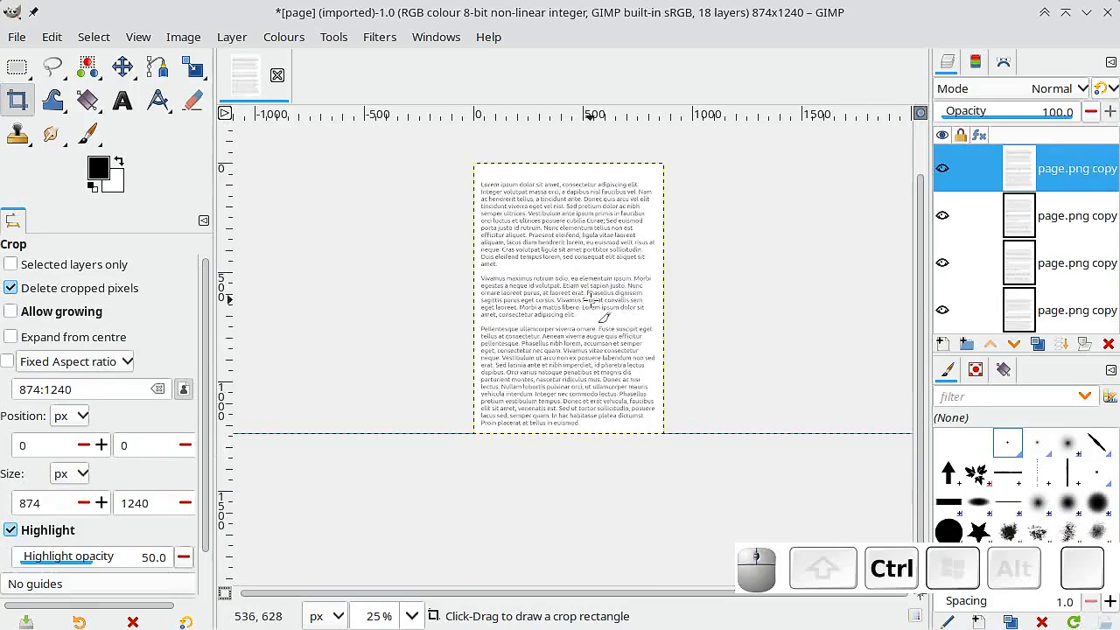
scroll(592, 306, down, 2)
scroll(599, 320, up, 2)
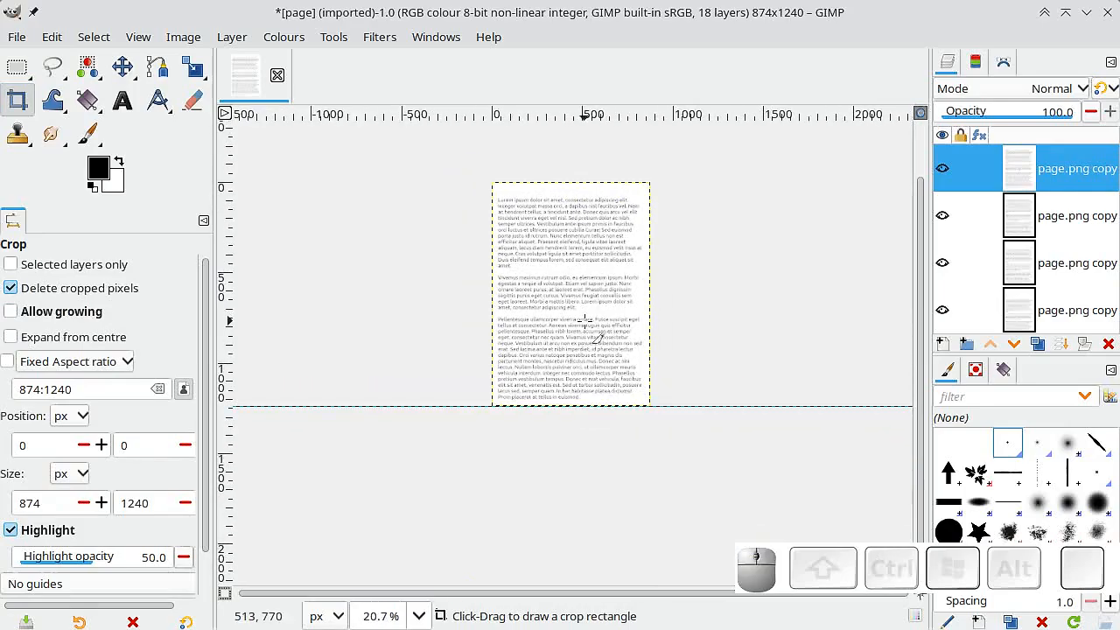
click(376, 36)
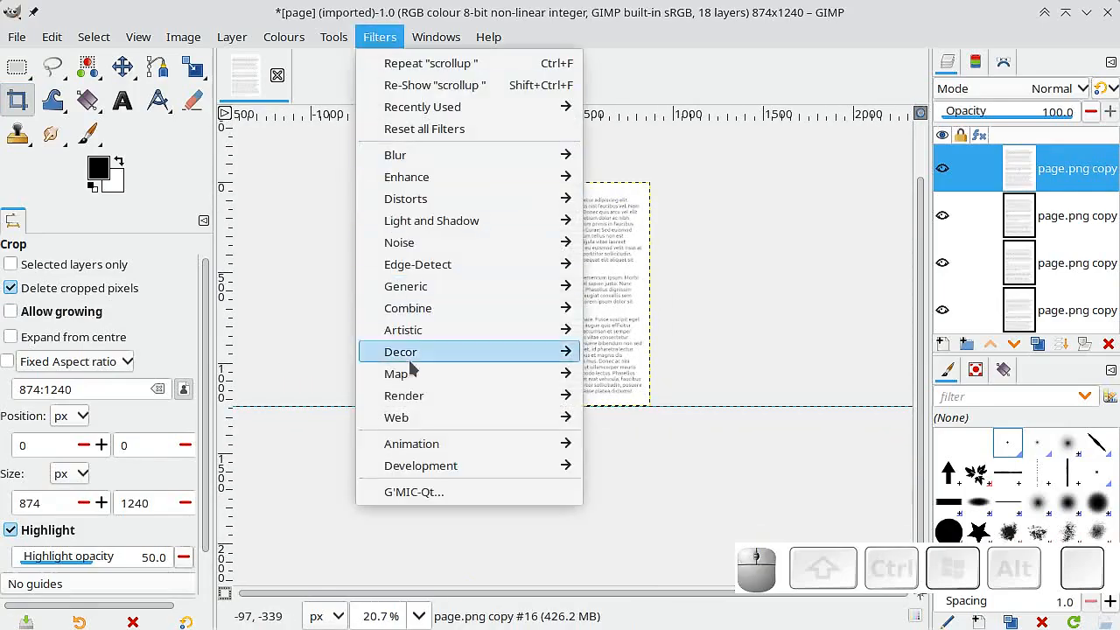
mouse_move(546, 444)
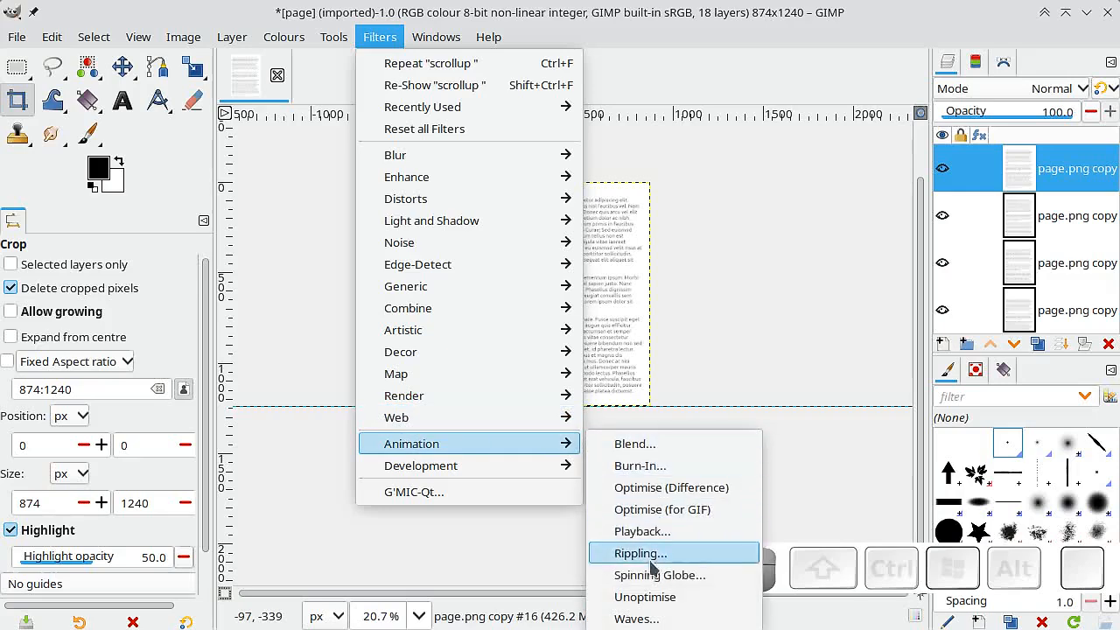
click(658, 532)
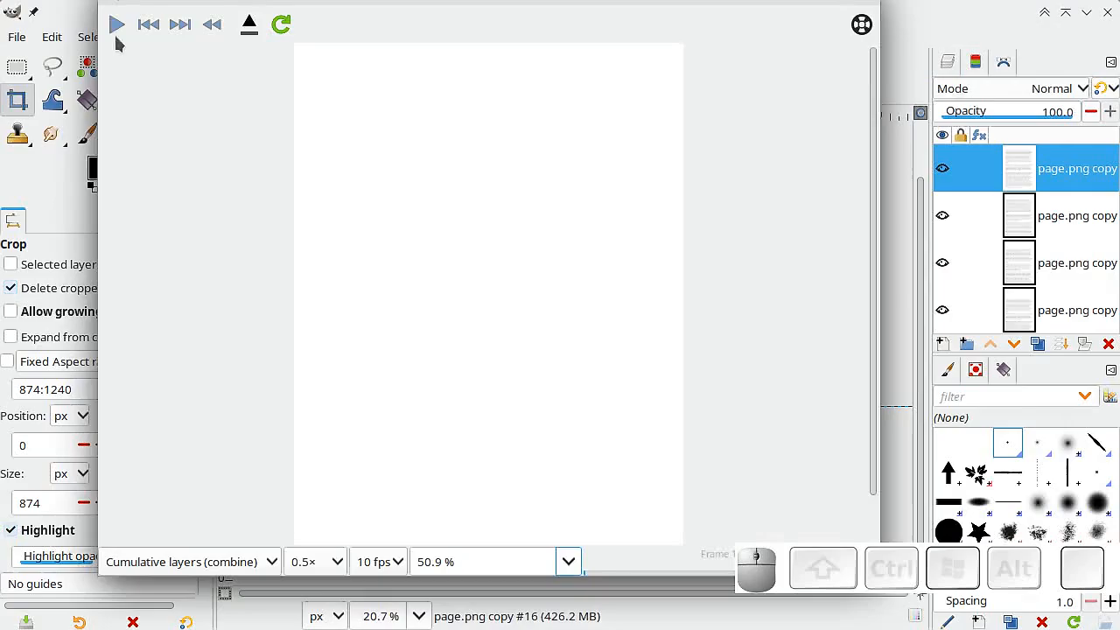
click(116, 25)
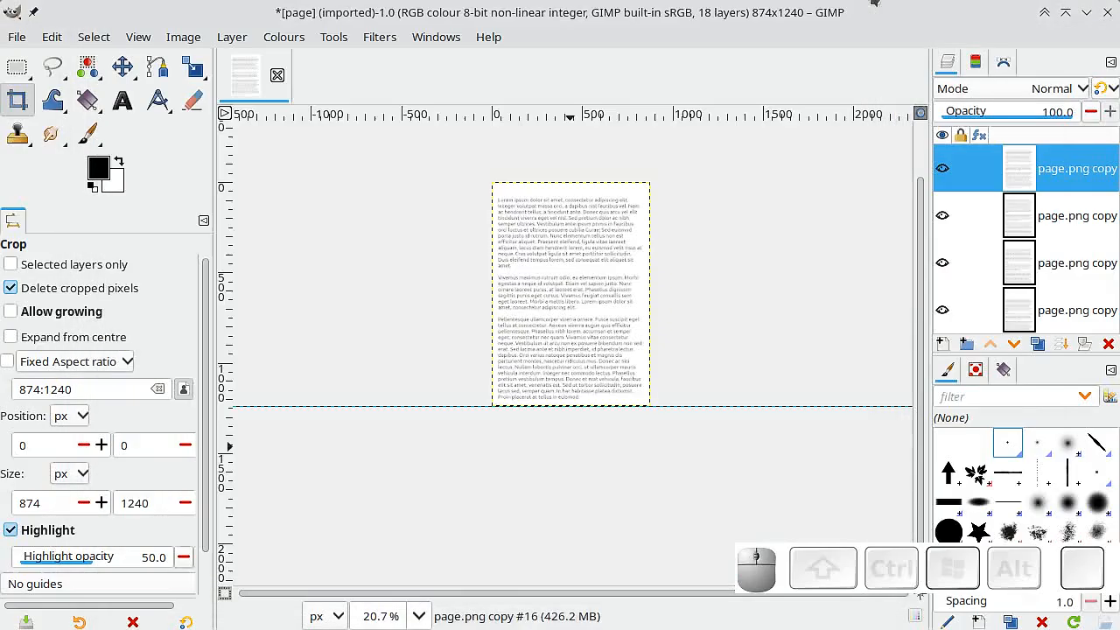
click(873, 5)
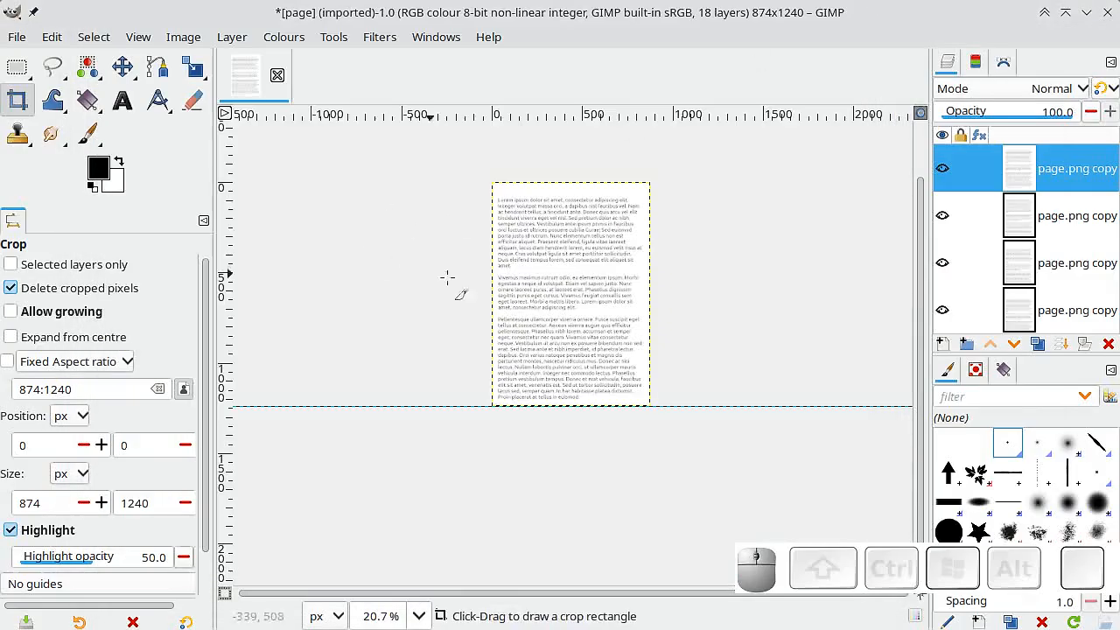
Export the image under the file name page.gif in the Project folder.
scroll(560, 317, up, 2)
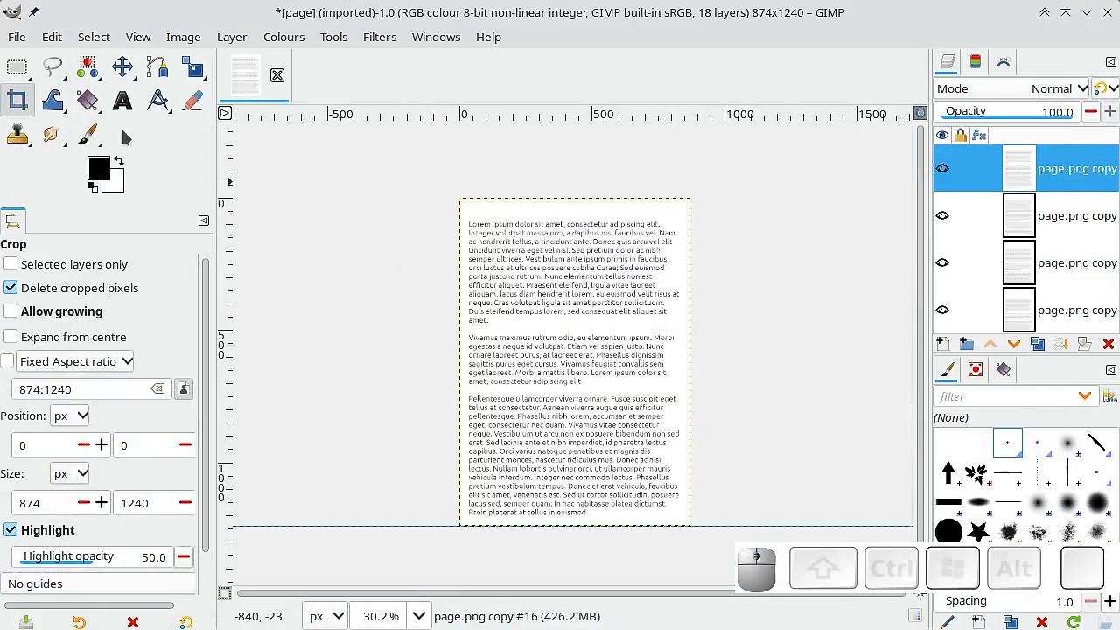
click(18, 37)
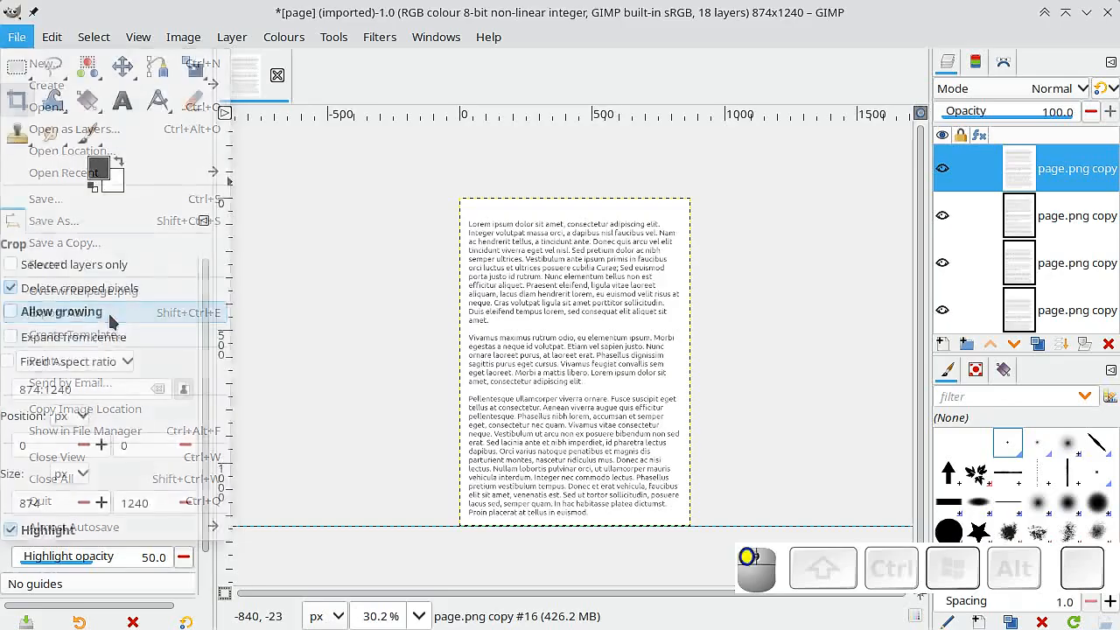
click(108, 313)
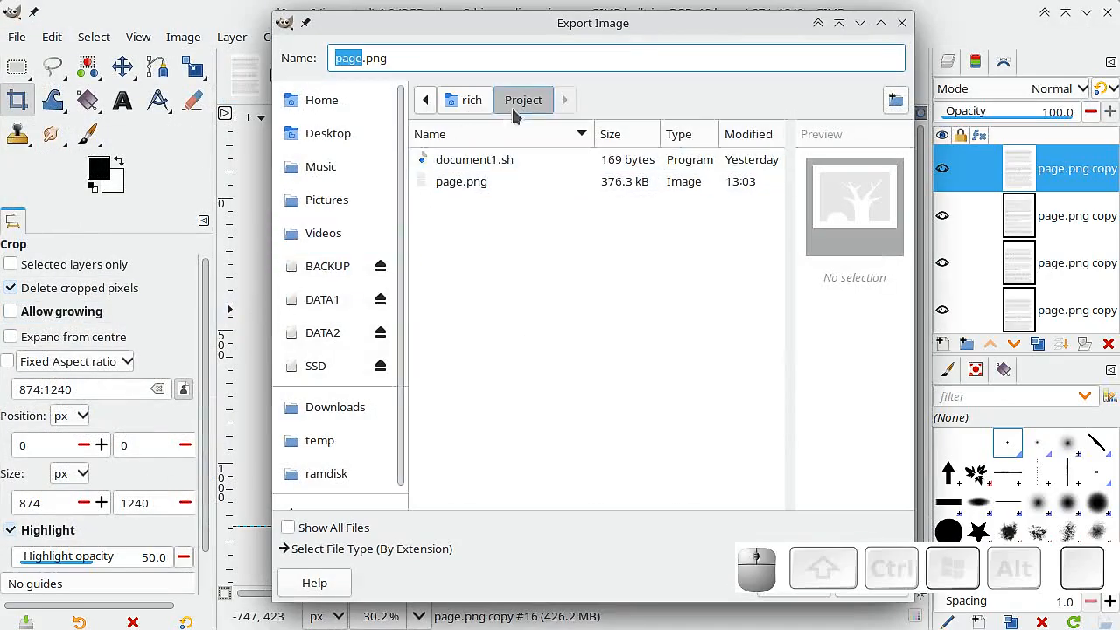
click(397, 60)
key(BackSpace)
key(BackSpace)
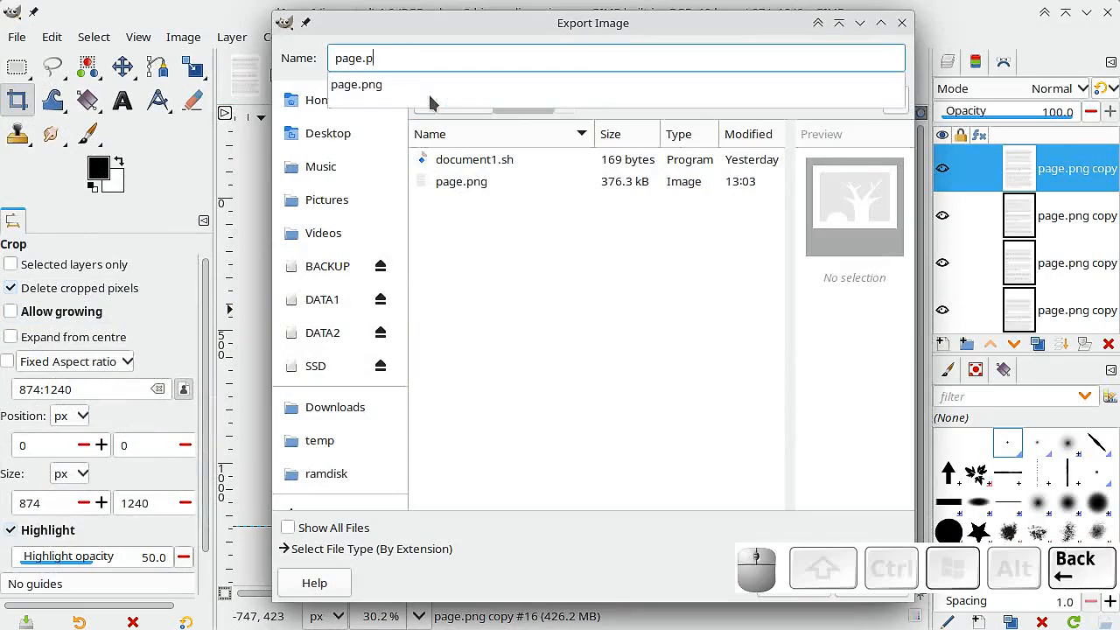
text(gif)
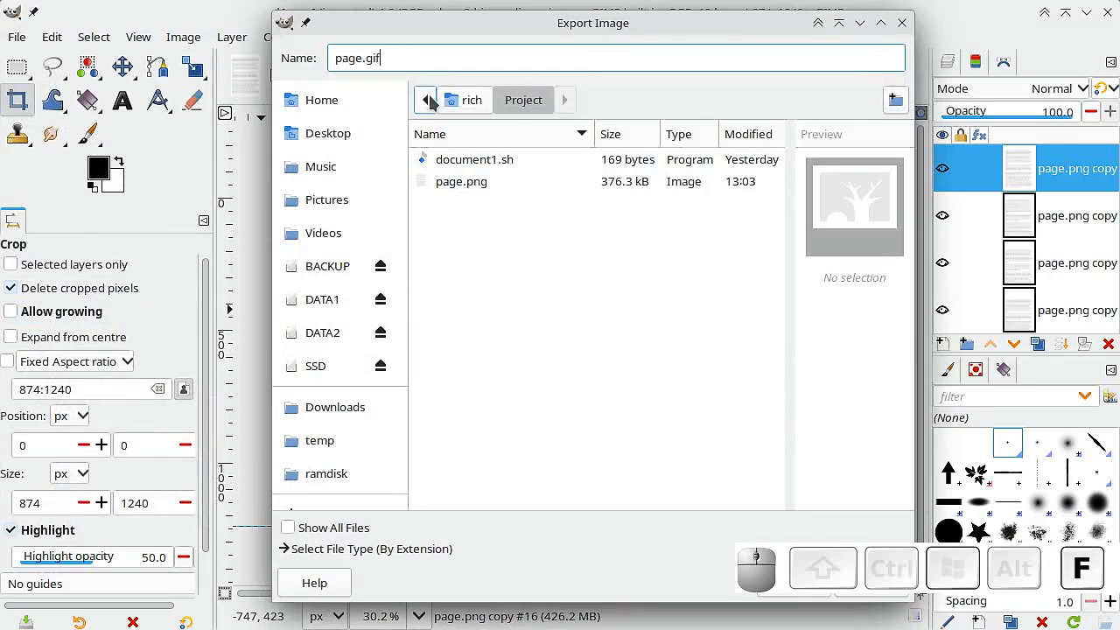
drag(663, 30, 454, 19)
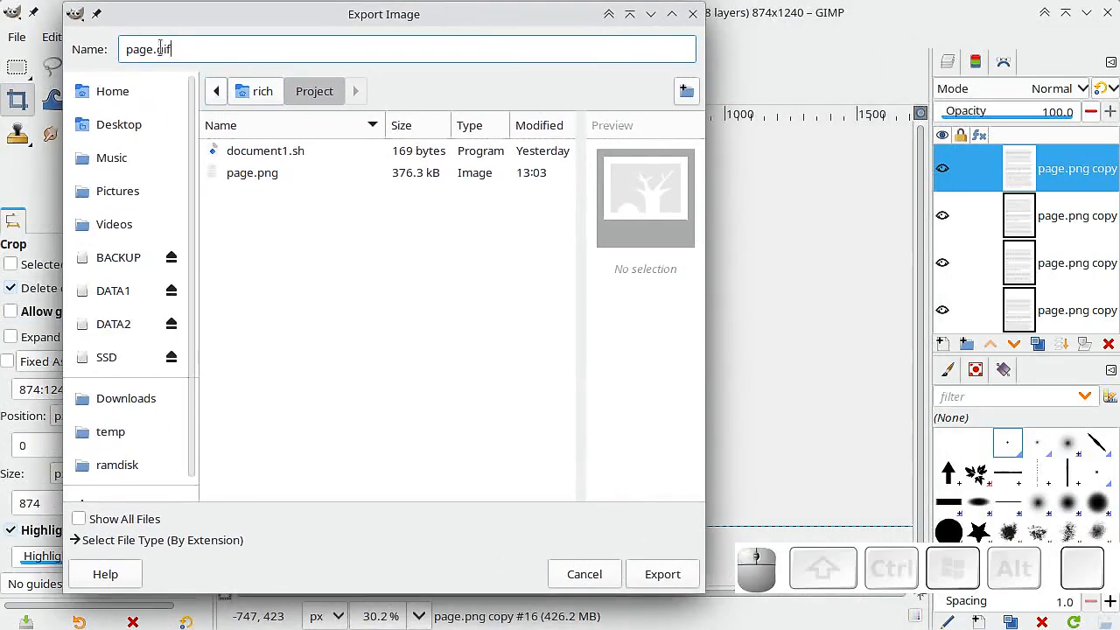
text(f)
click(668, 574)
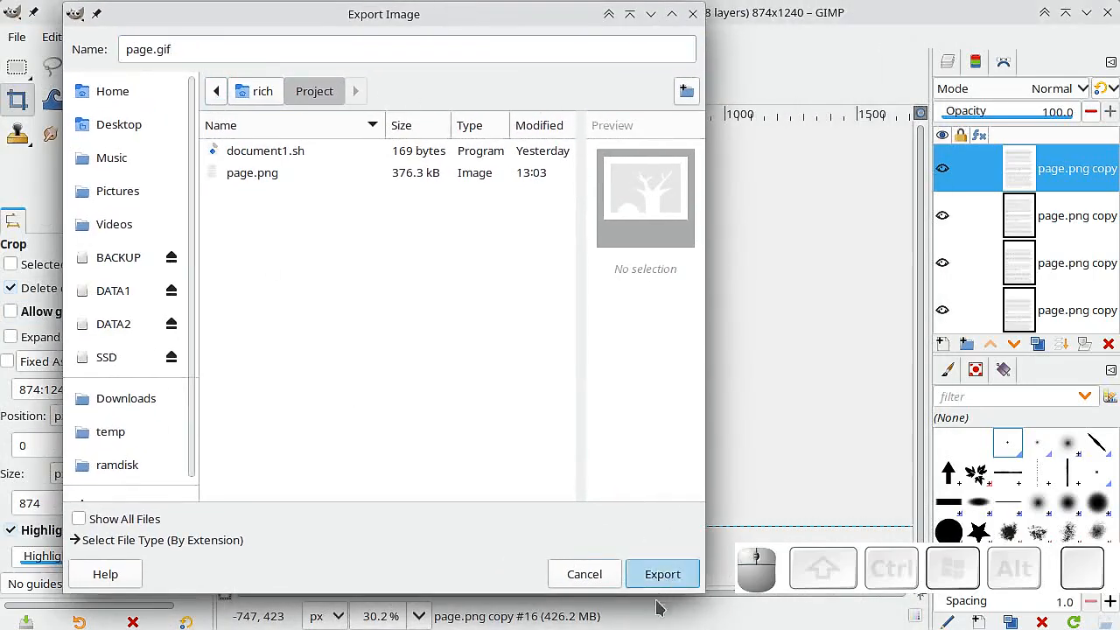
Export the GIF as an endlessly looping animation with a 200 ms delay and one frame per layer, applying both settings to all frames.
drag(707, 120, 423, 110)
click(203, 231)
click(204, 231)
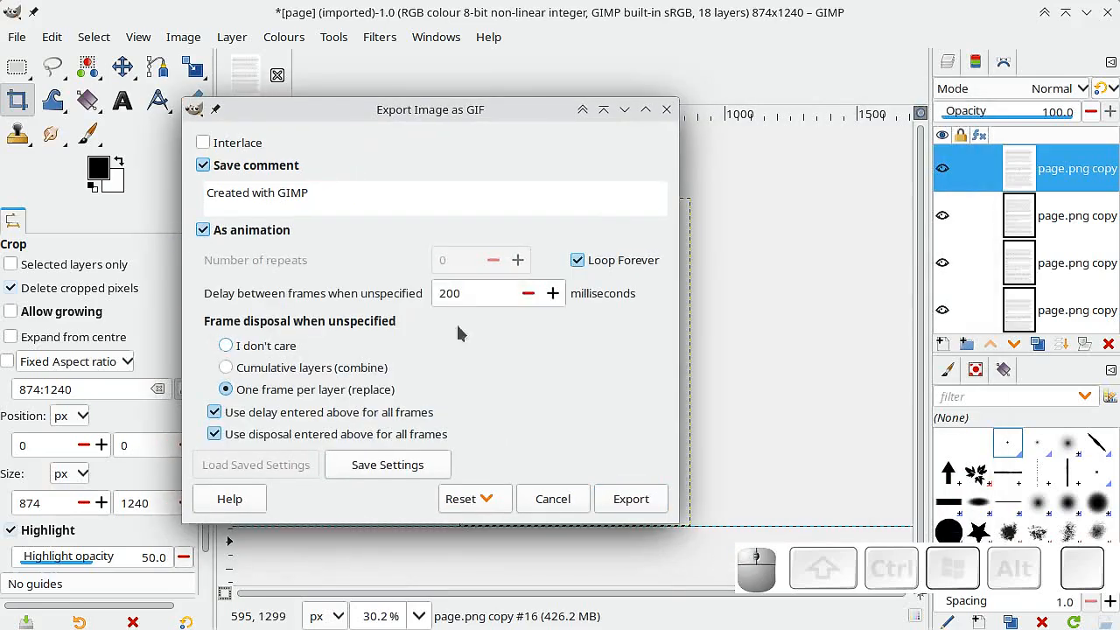
click(476, 293)
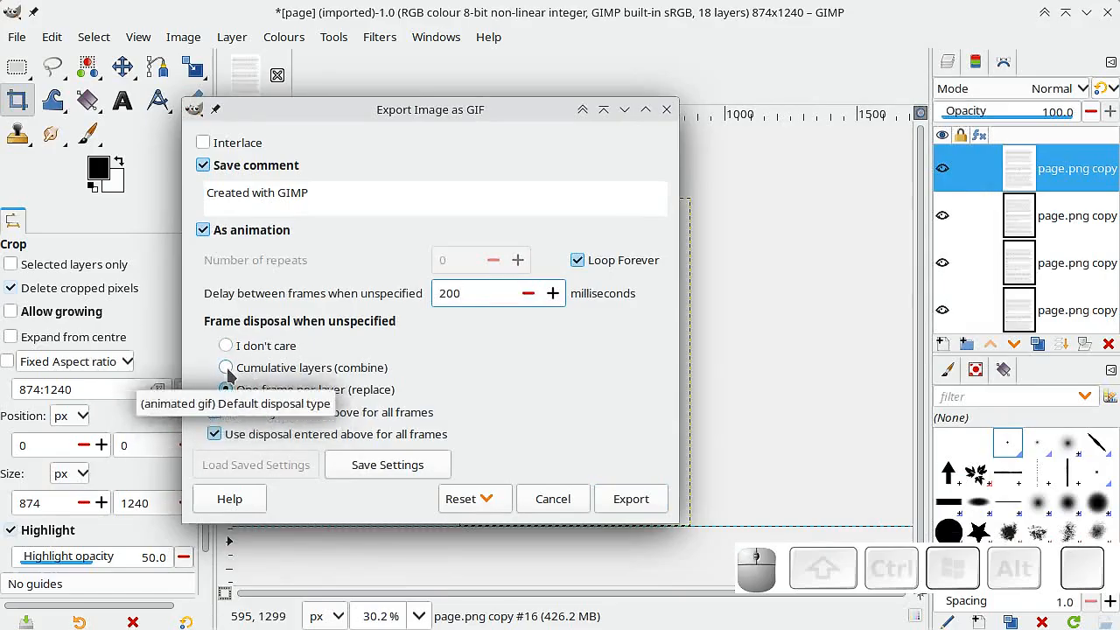
click(226, 391)
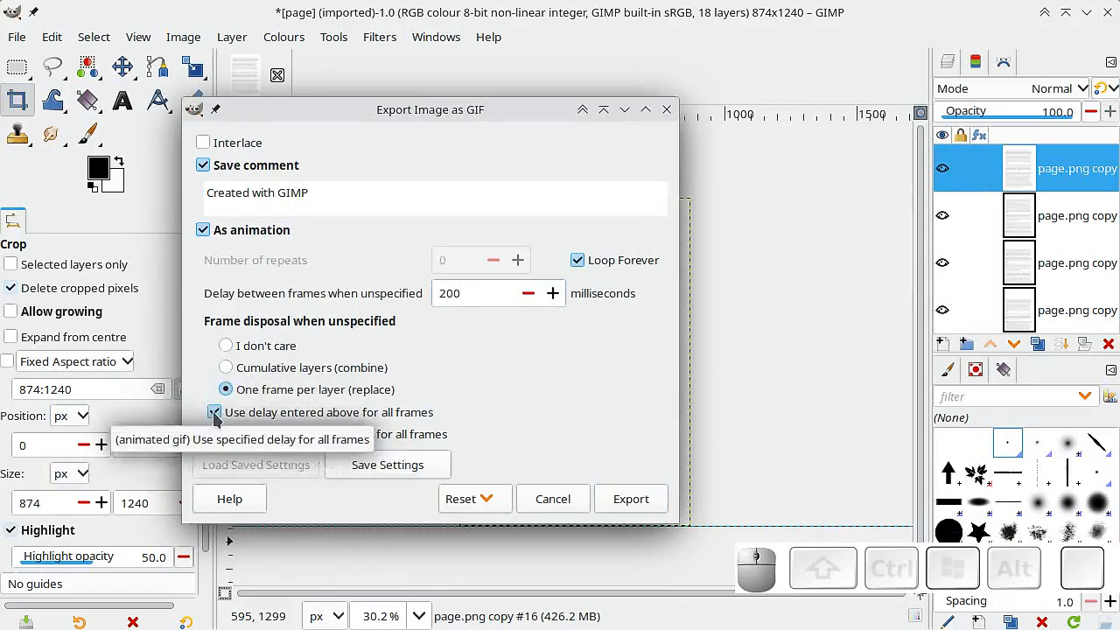
click(215, 413)
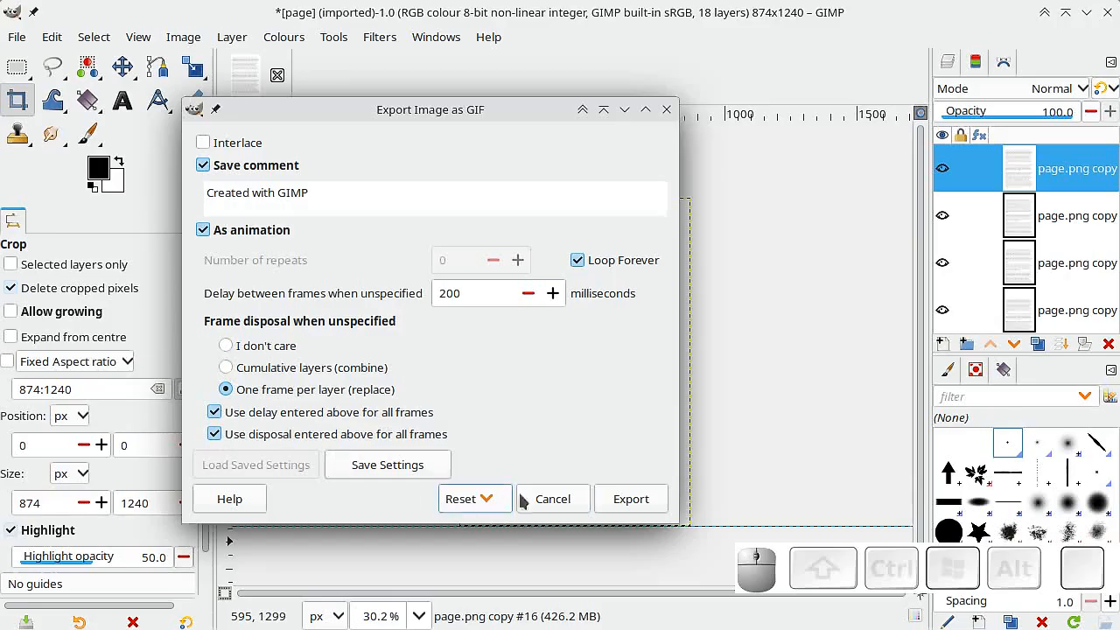
click(632, 500)
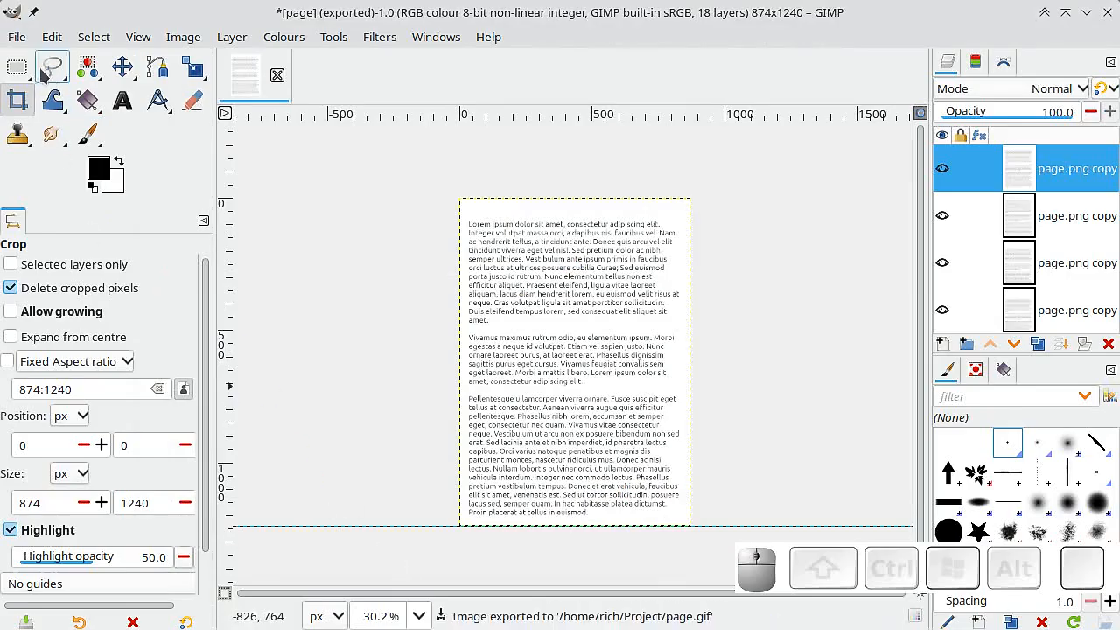
Open the exported page.gif from the Project folder as a new image.
click(17, 38)
click(39, 108)
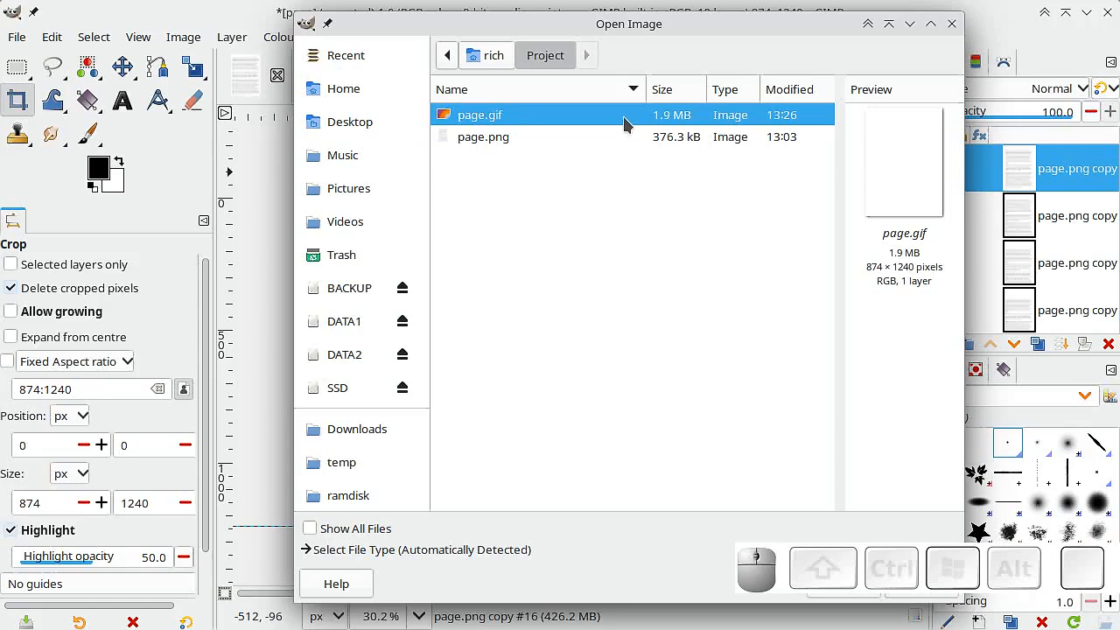
drag(670, 42, 449, 45)
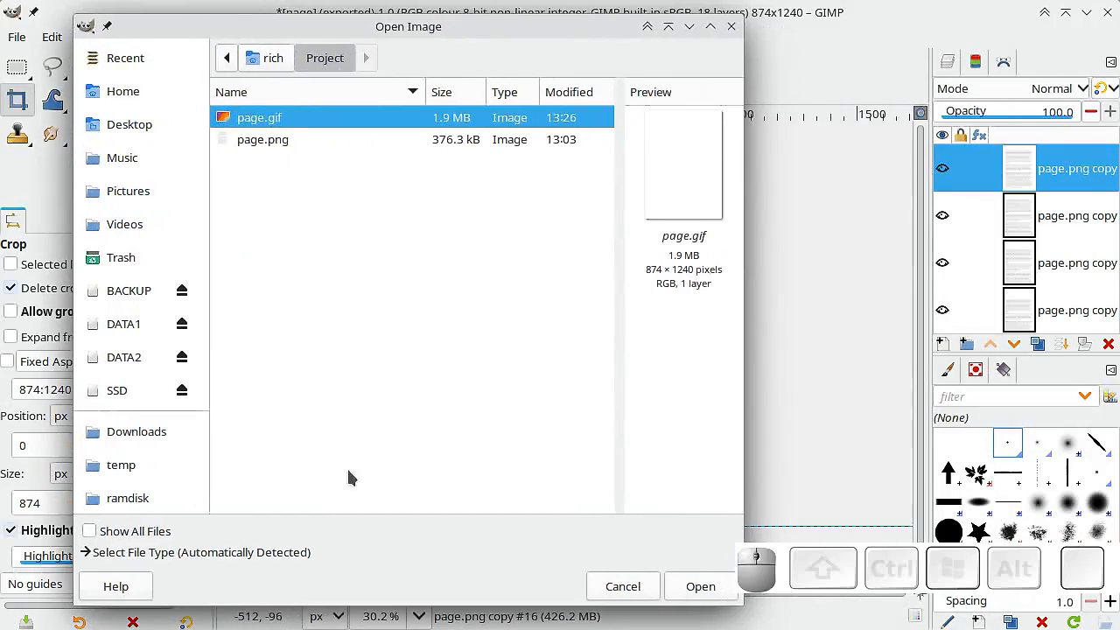
click(700, 586)
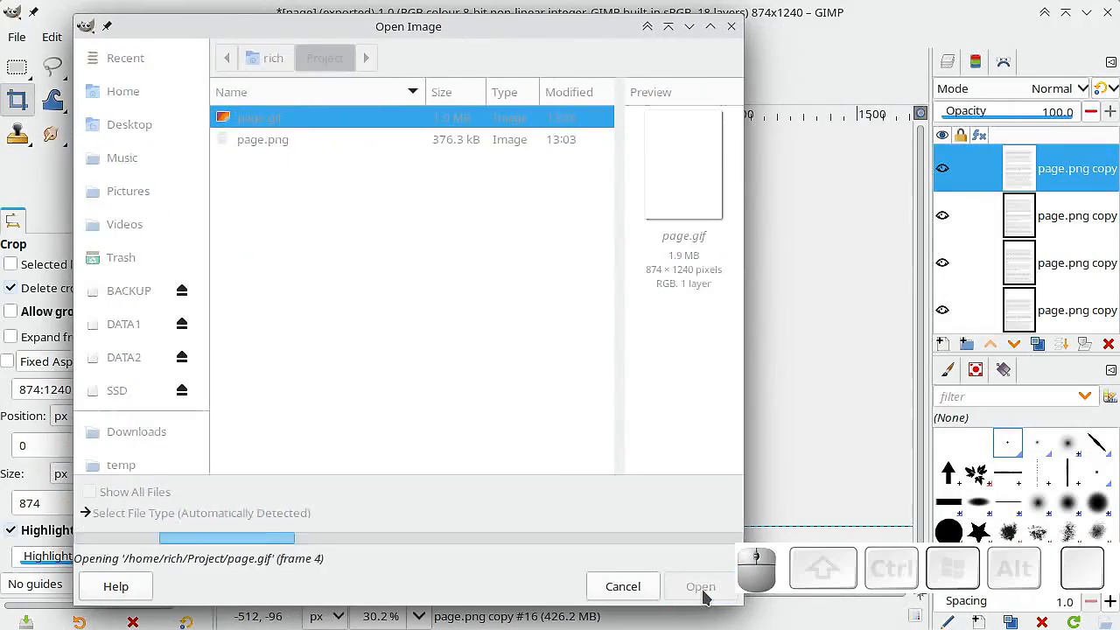
Switch to the external image viewer to watch page.gif scroll, and close the viewer.
ctrl+scroll(545, 317, down, 2)
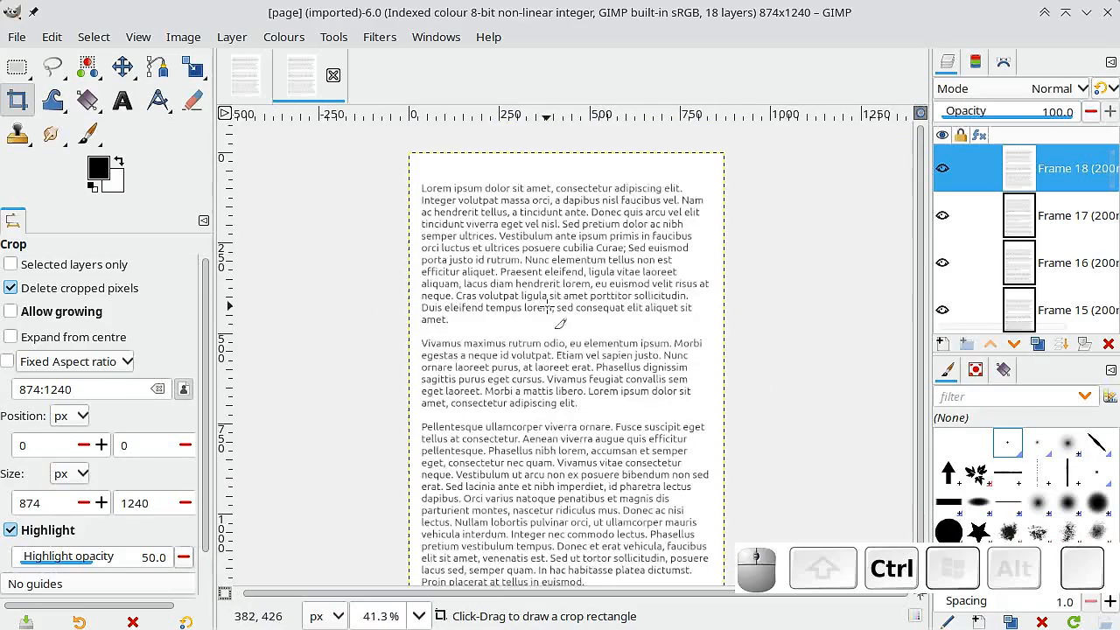
ctrl+scroll(529, 274, down, 1)
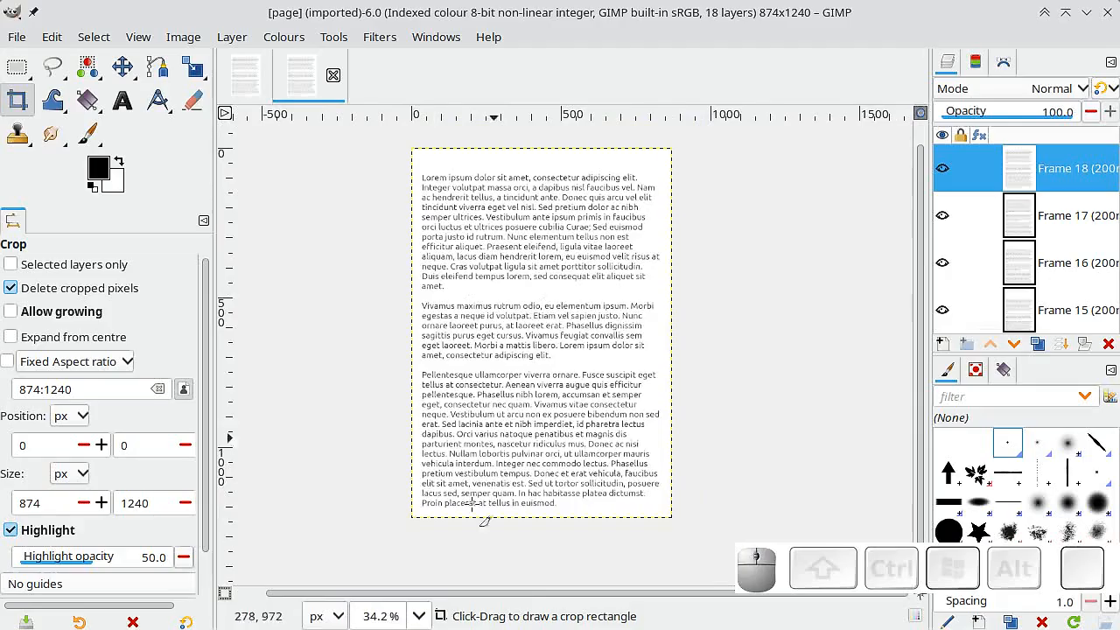
click(394, 629)
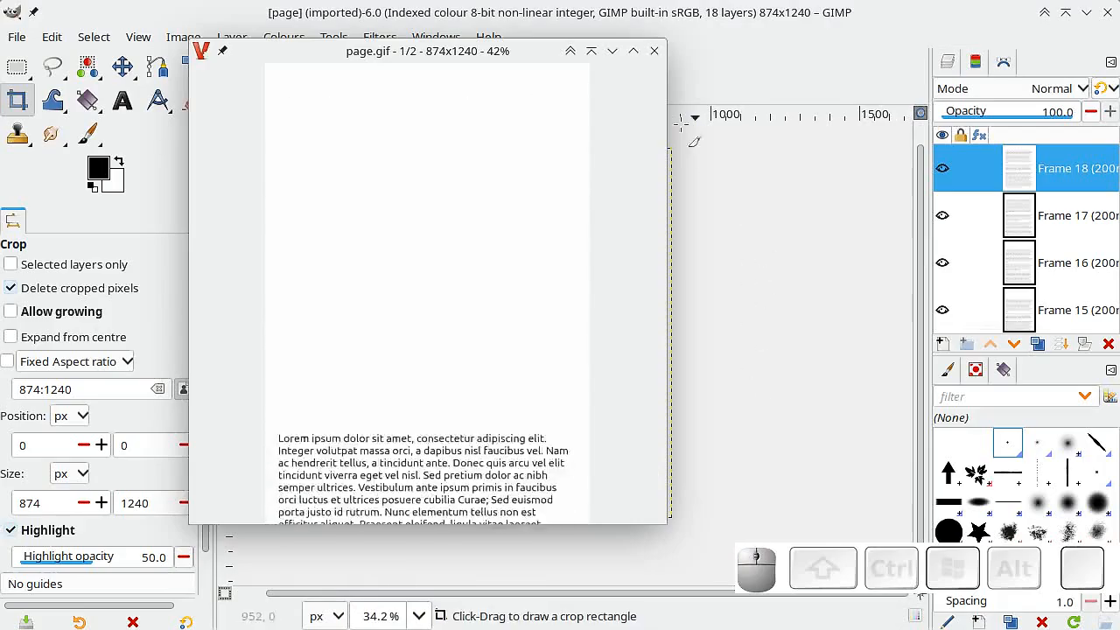
click(654, 50)
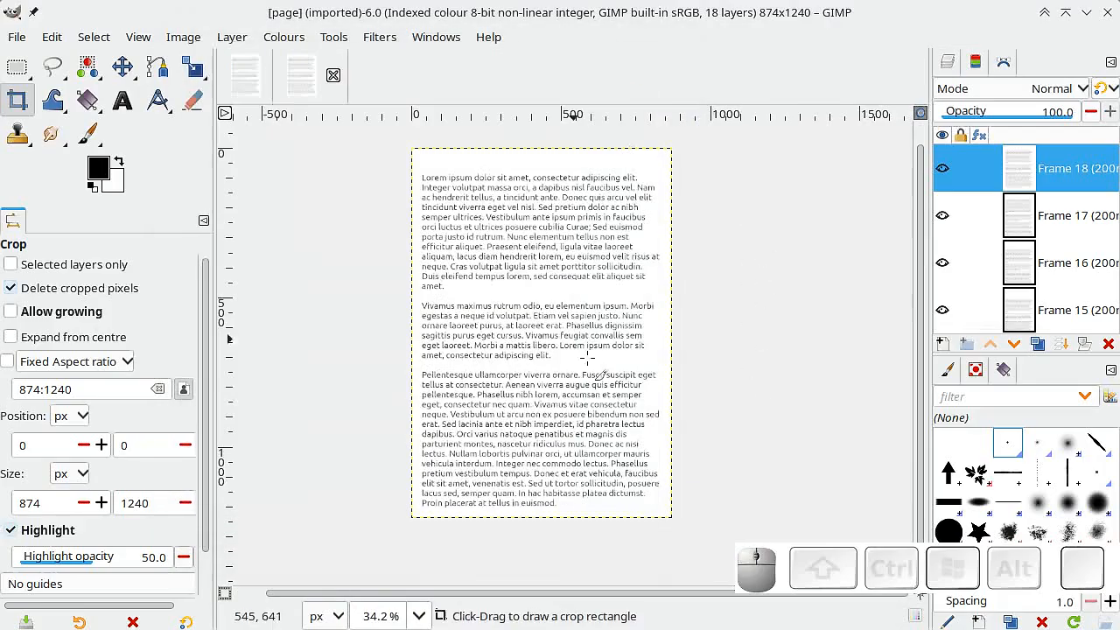